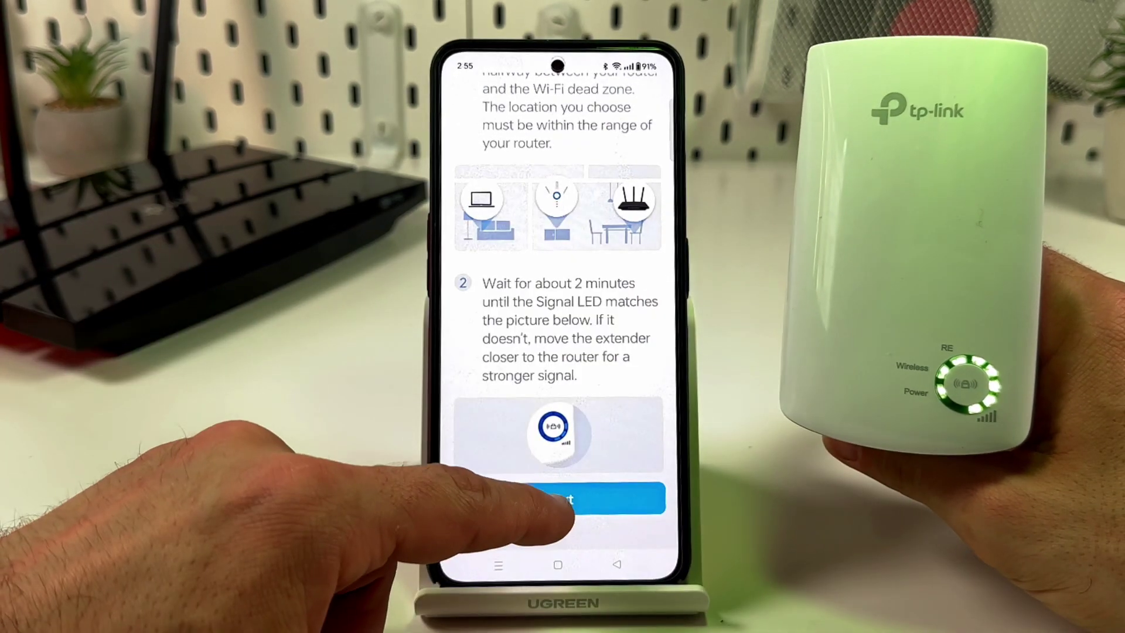
# - Move past the placement tips and confirm the phone is on My Wi-Fi 2.4 GHz_EXT in quick settings
pyautogui.click(558, 498)
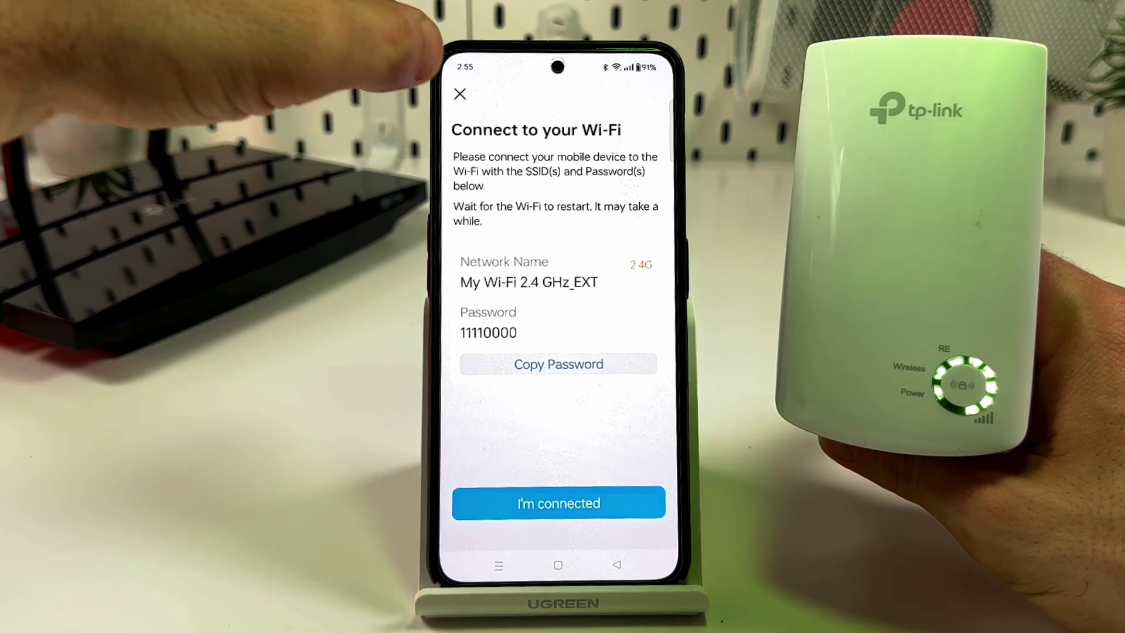
pyautogui.moveTo(504, 59); pyautogui.dragTo(492, 293)
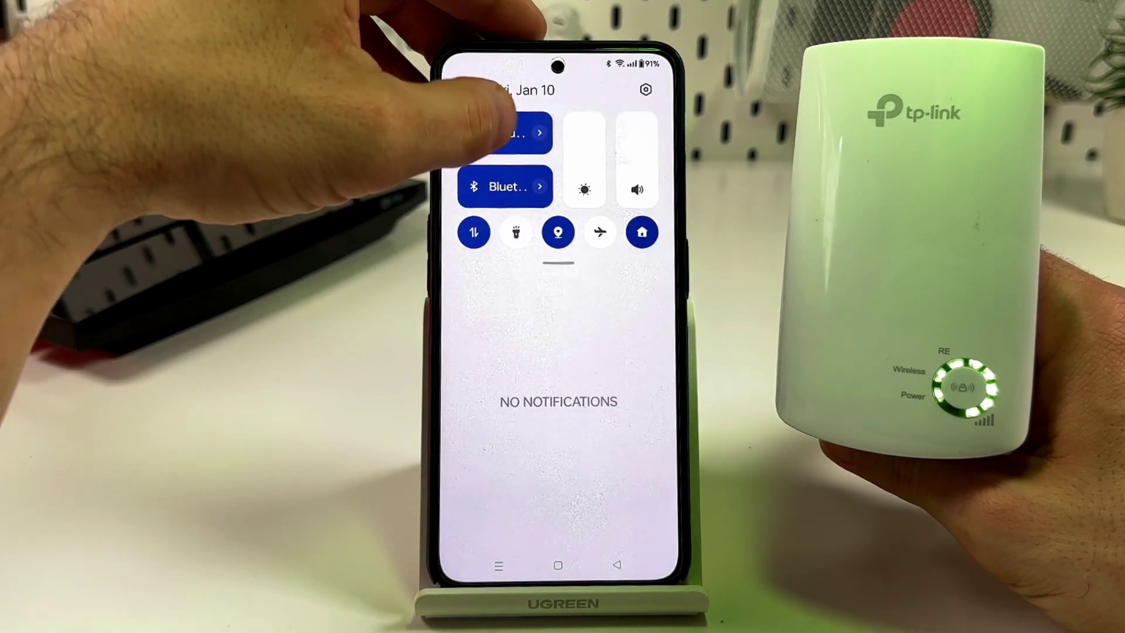
pyautogui.click(510, 130)
pyautogui.moveTo(516, 252); pyautogui.dragTo(501, 200)
pyautogui.moveTo(510, 275); pyautogui.dragTo(477, 88)
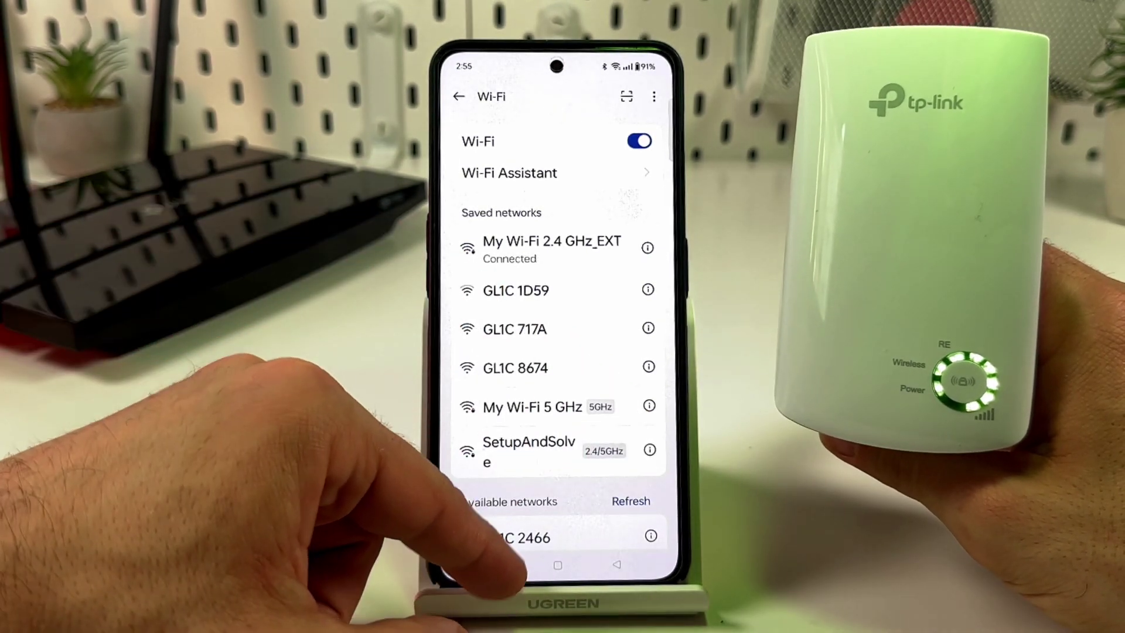
pyautogui.click(498, 565)
pyautogui.click(498, 565)
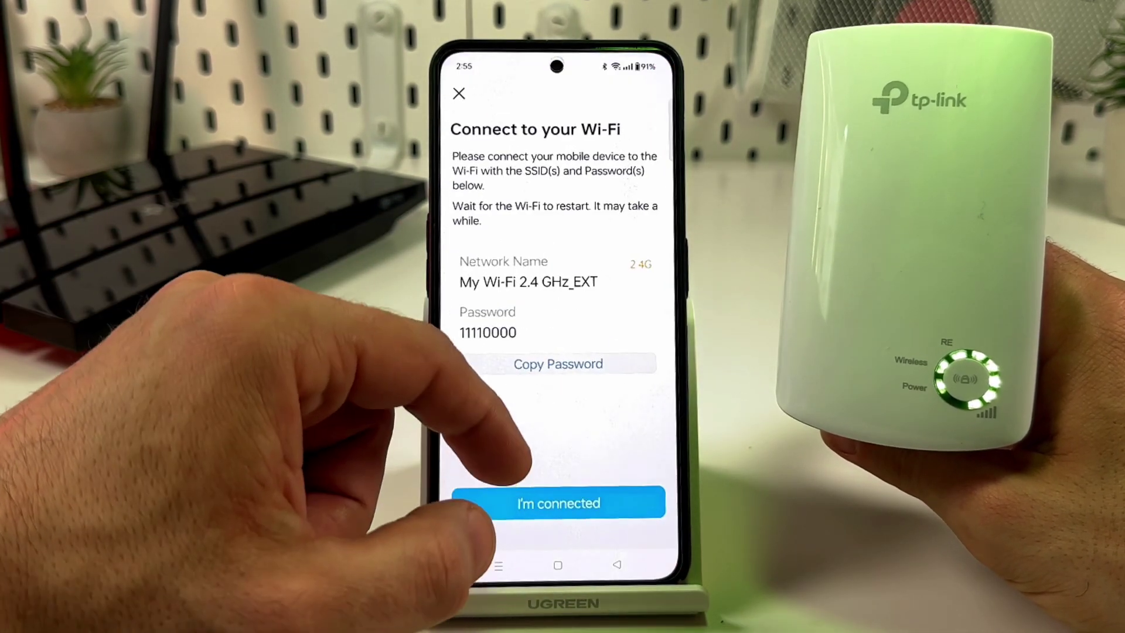
# - Confirm the connection in Tether and check that the TL-WA854RE's Network Status reads Online
pyautogui.click(527, 501)
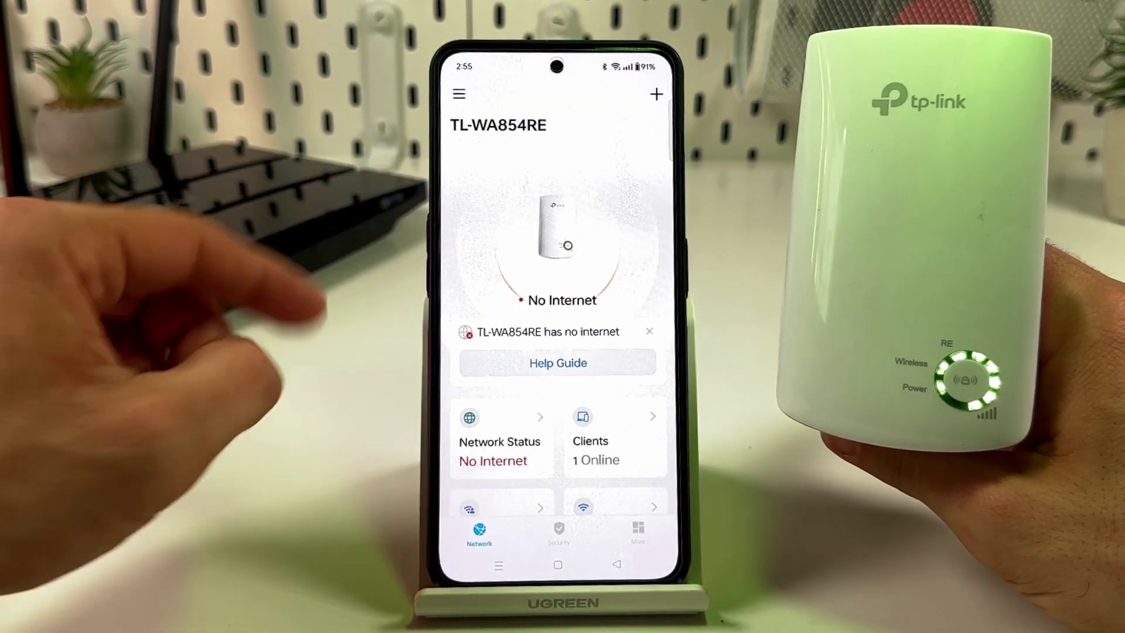
pyautogui.scroll(-2, 469, 419)
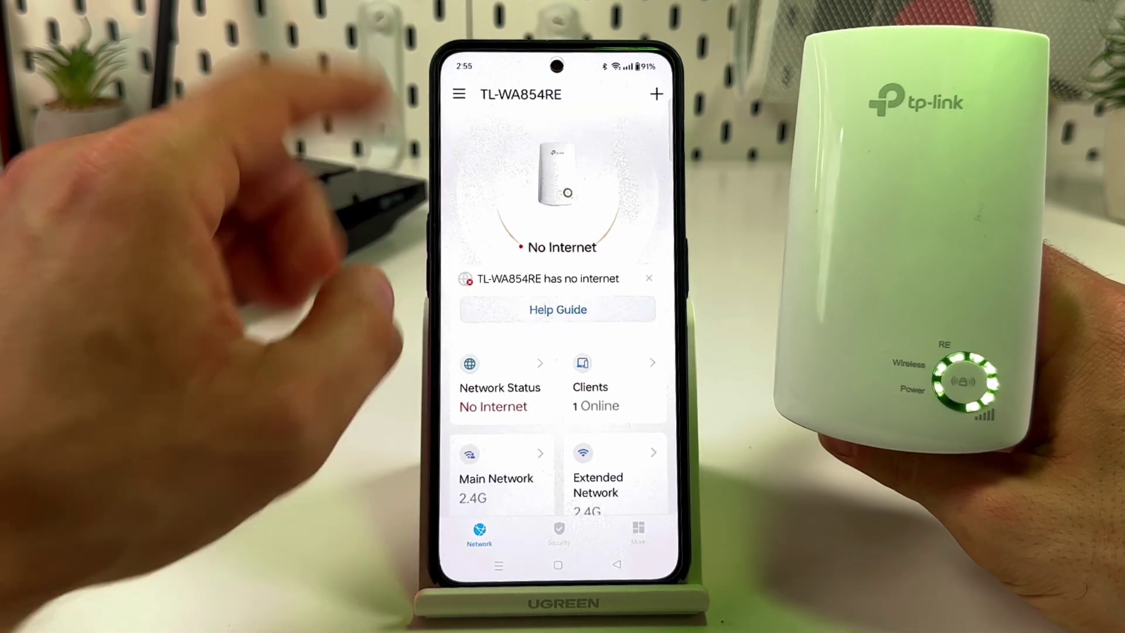
pyautogui.click(501, 386)
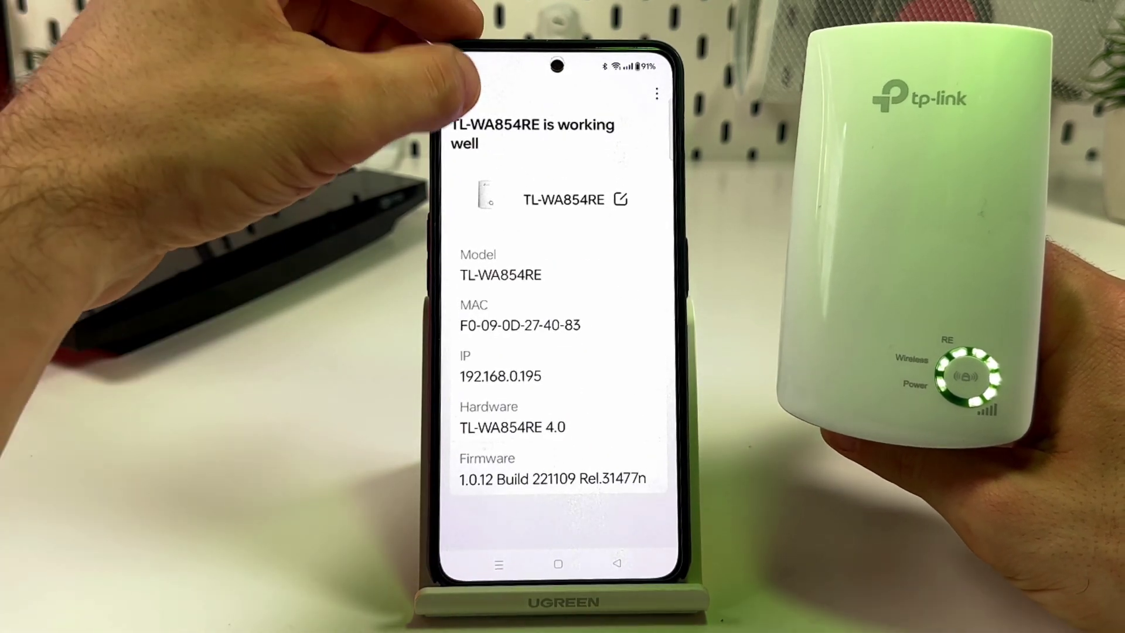
pyautogui.click(460, 94)
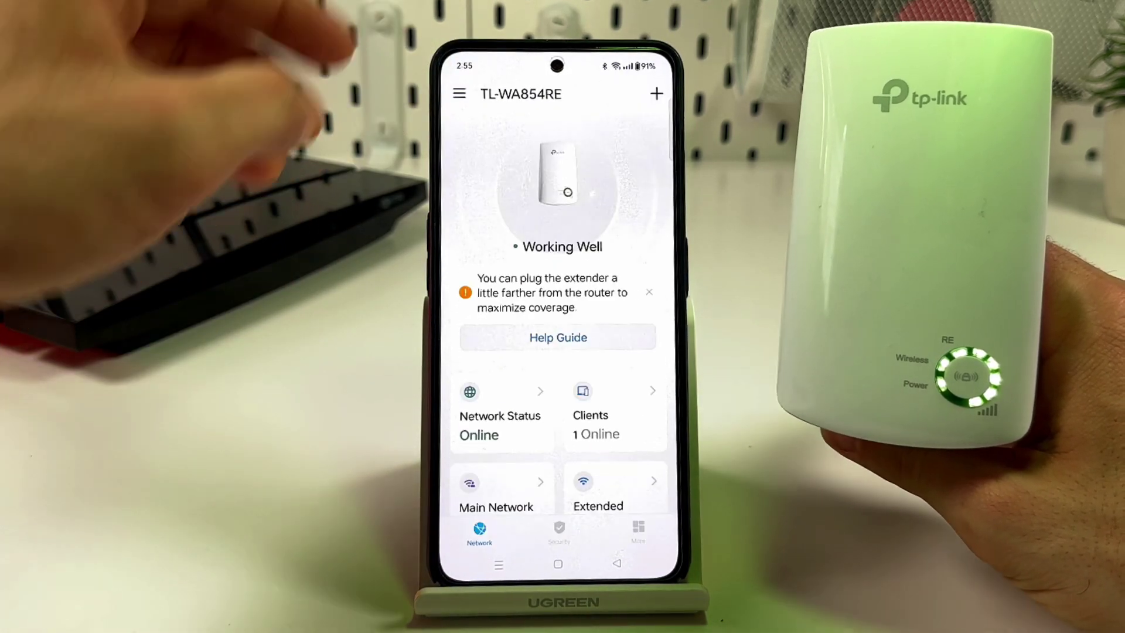
pyautogui.scroll(-2, 478, 263)
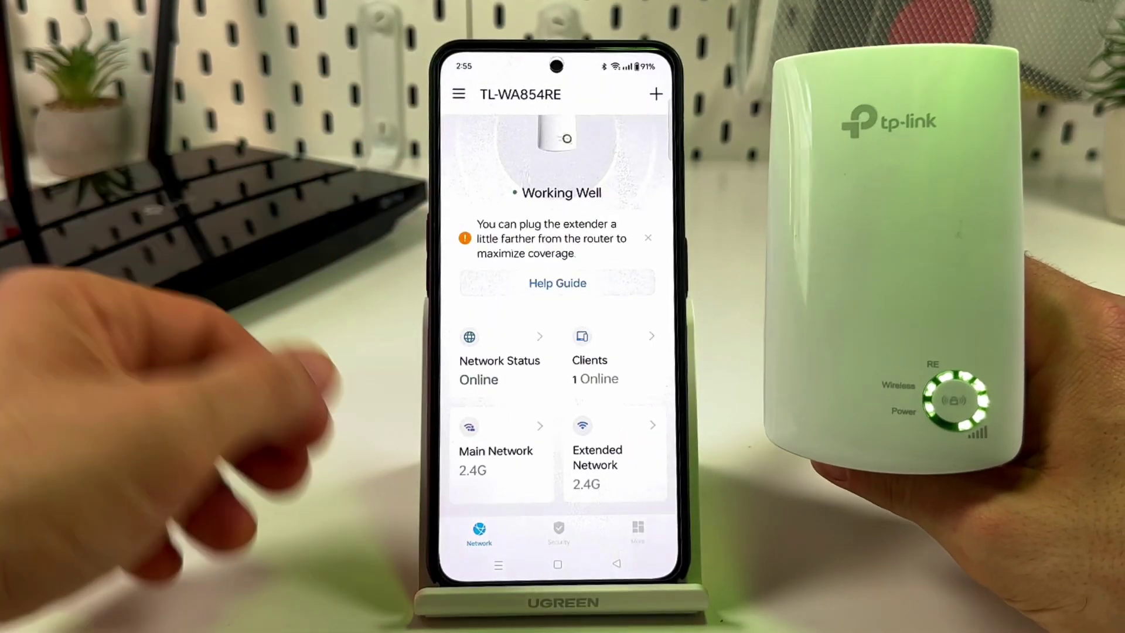
# - Join the PC to the open TP-Link_Extender Wi-Fi network, then bring Chrome's New Tab forward
pyautogui.click(639, 530)
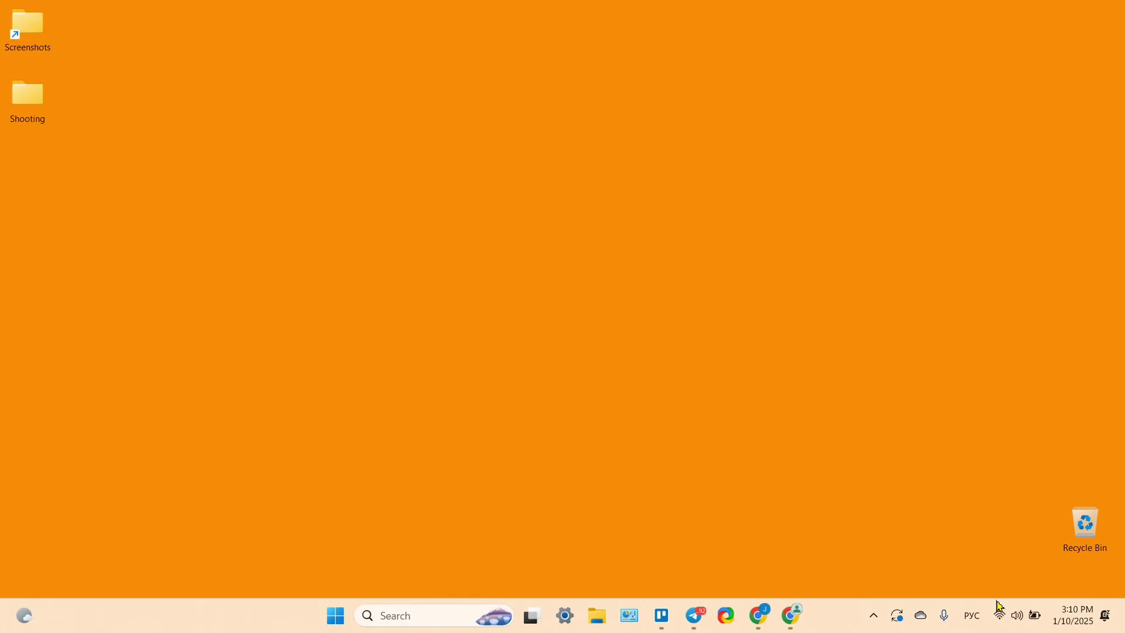
pyautogui.click(1000, 615)
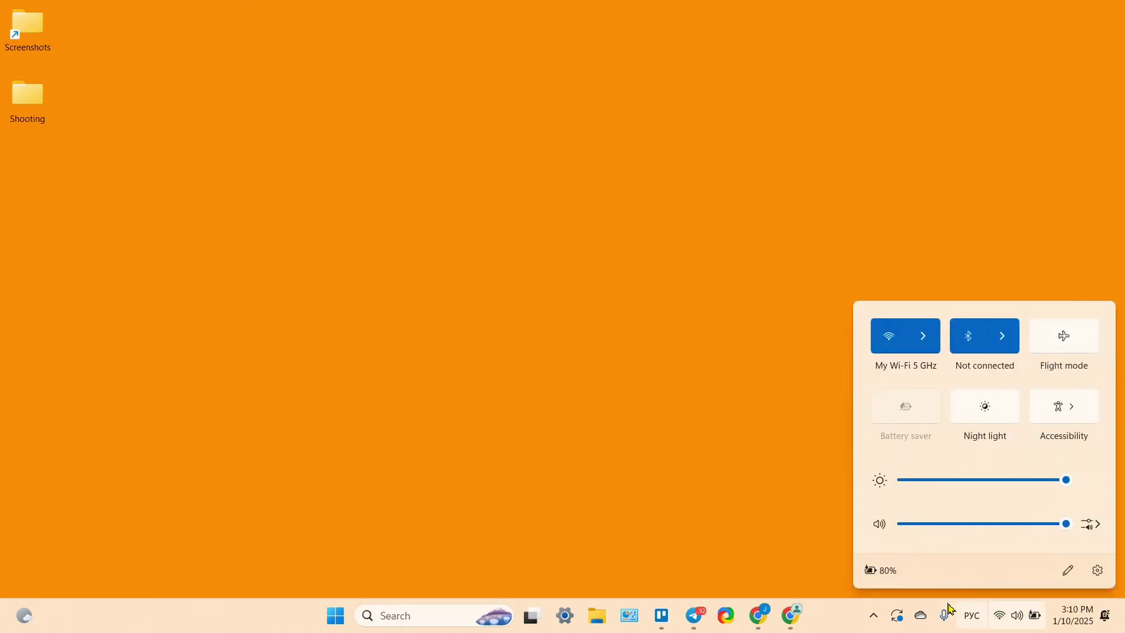
pyautogui.click(925, 343)
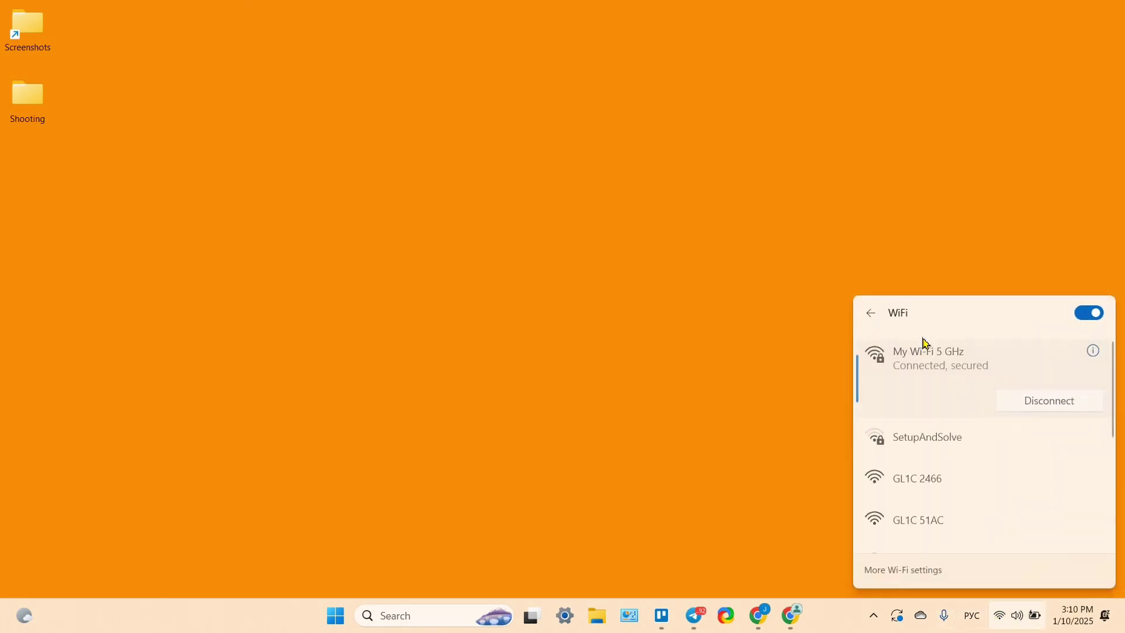
pyautogui.scroll(-2, 947, 455)
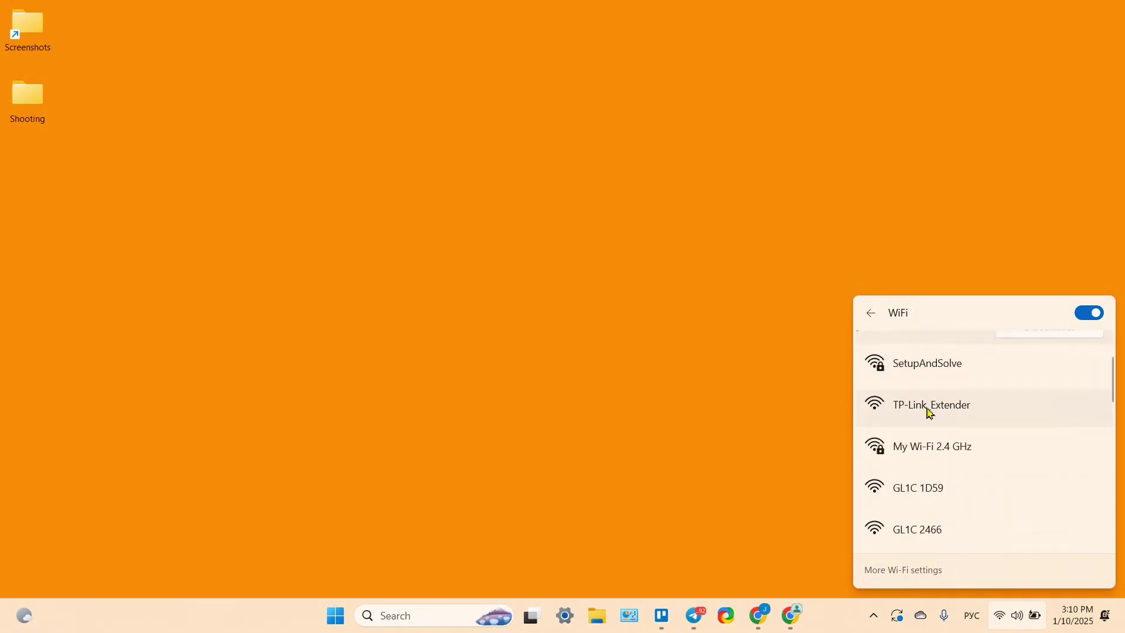
pyautogui.click(950, 412)
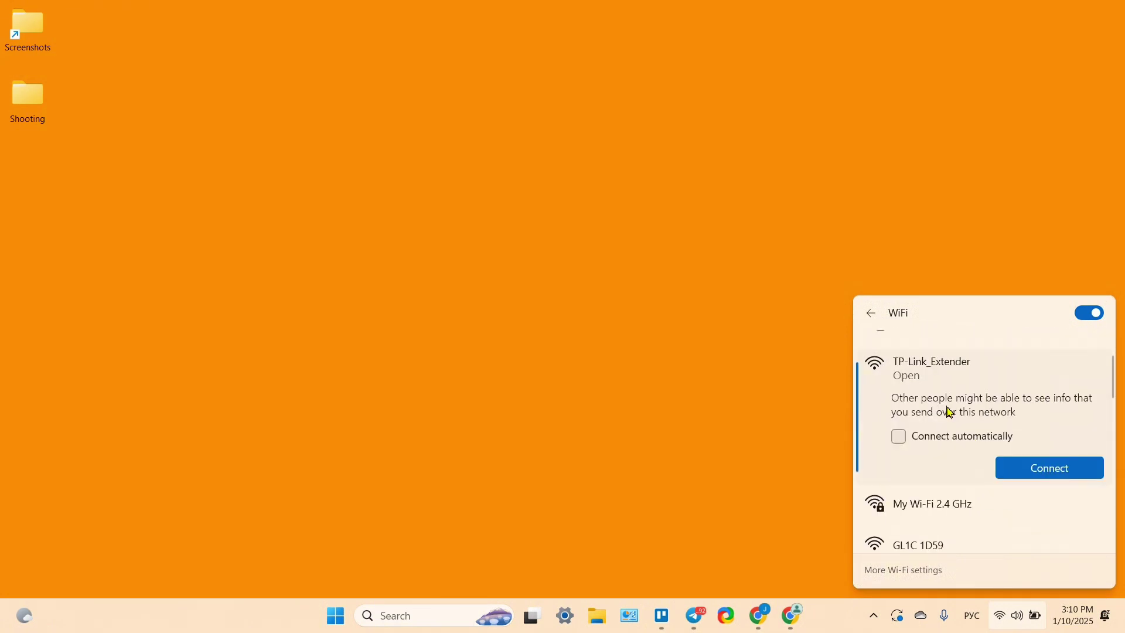
pyautogui.click(1048, 470)
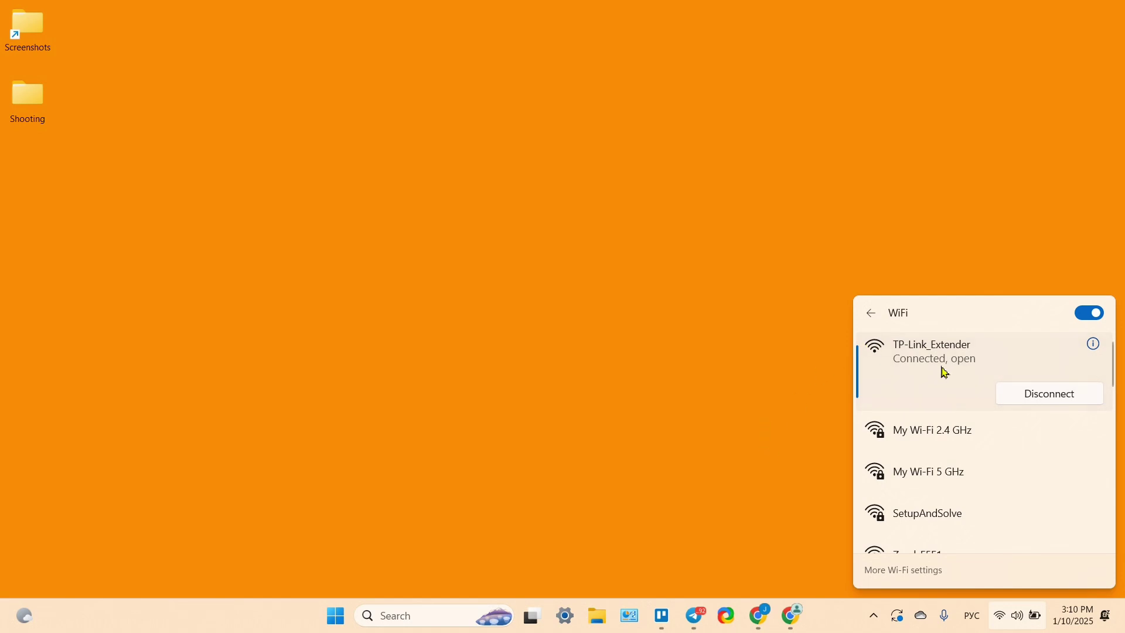
pyautogui.click(796, 623)
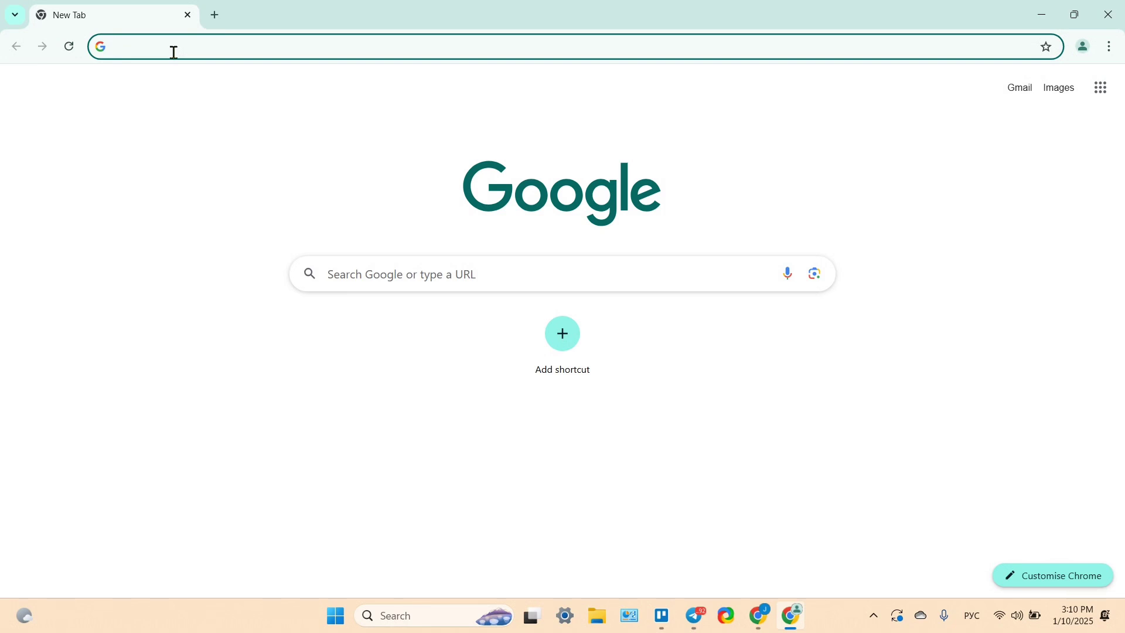
# - Load the extender's web page at 192.168.0.254 in Chrome
pyautogui.write('19')
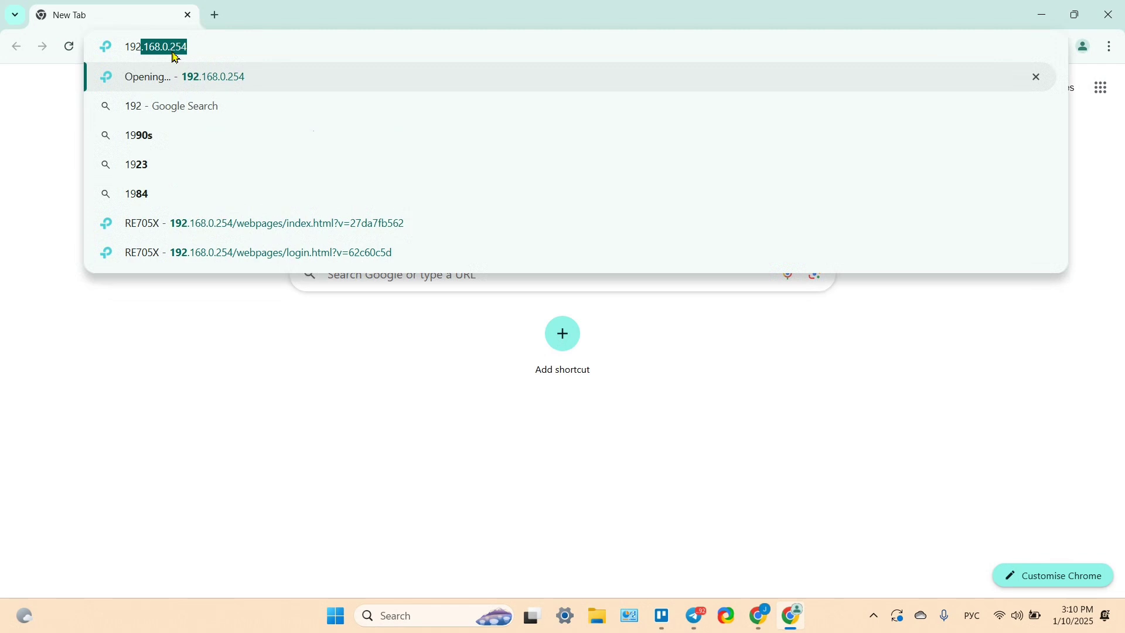
pyautogui.write('2')
pyautogui.press('Right')
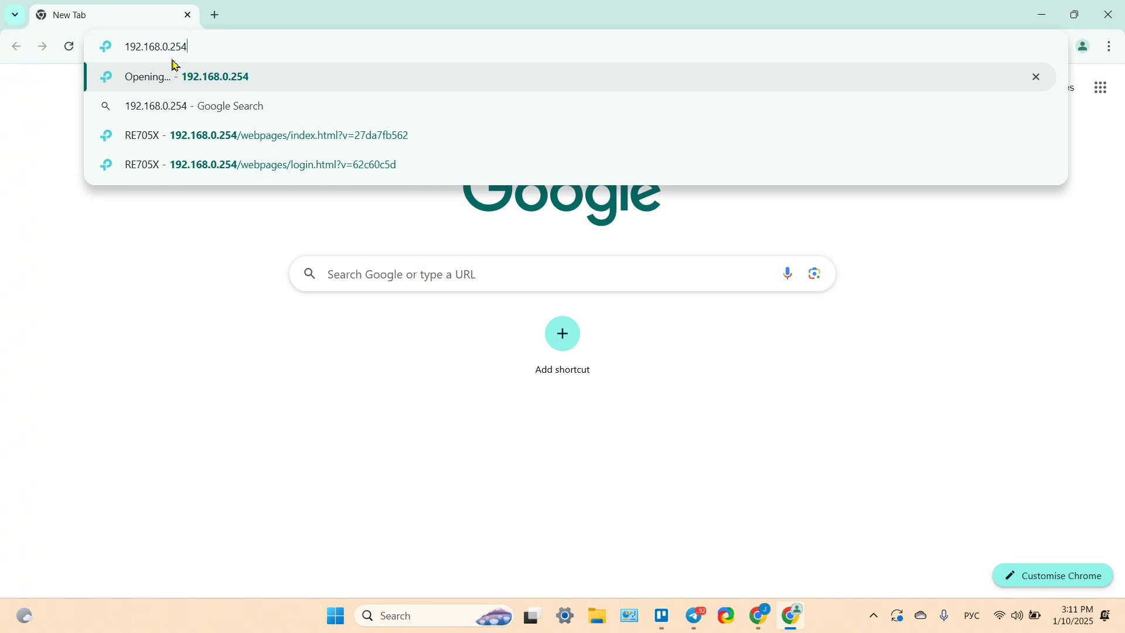
pyautogui.press('Return')
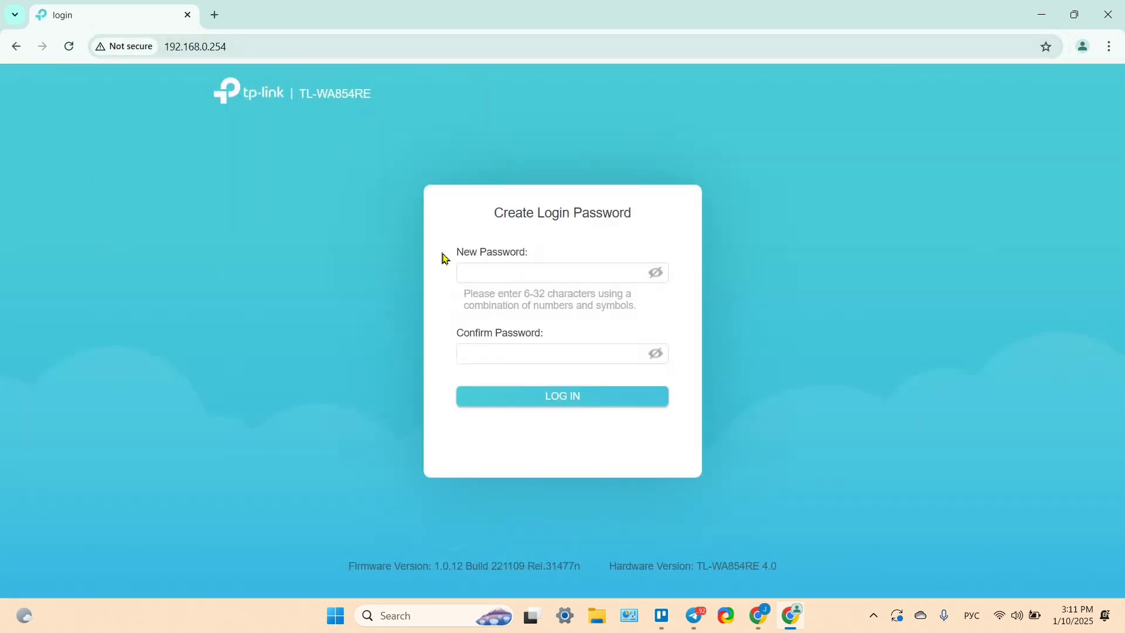
# - Create the extender's admin login password and focus the Log in password field
pyautogui.click(486, 267)
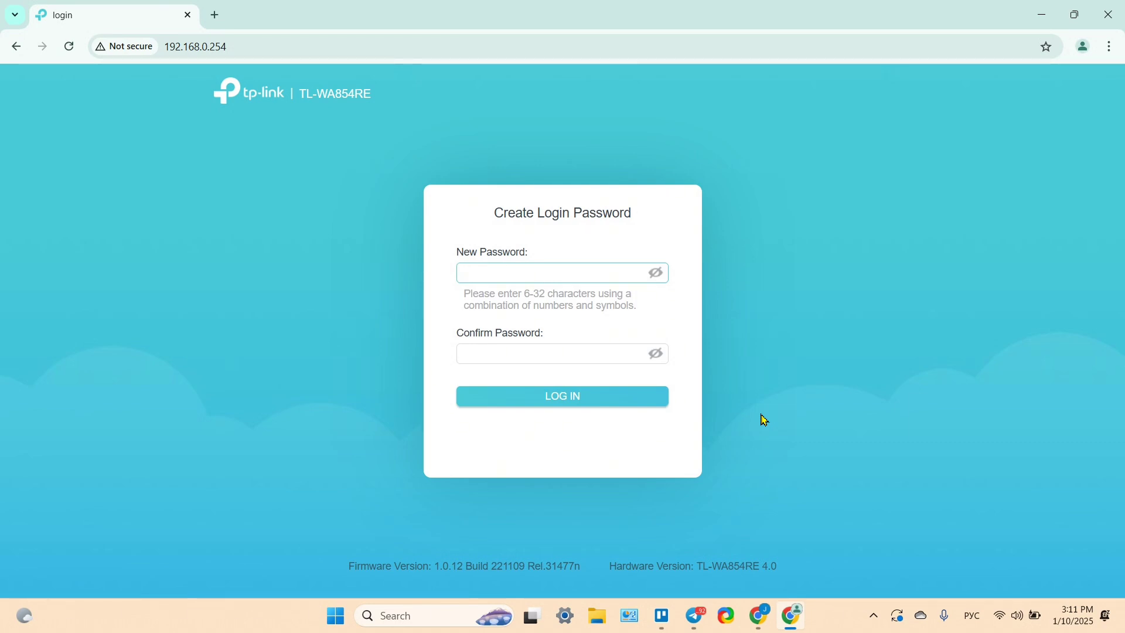
pyautogui.click(656, 274)
pyautogui.click(567, 274)
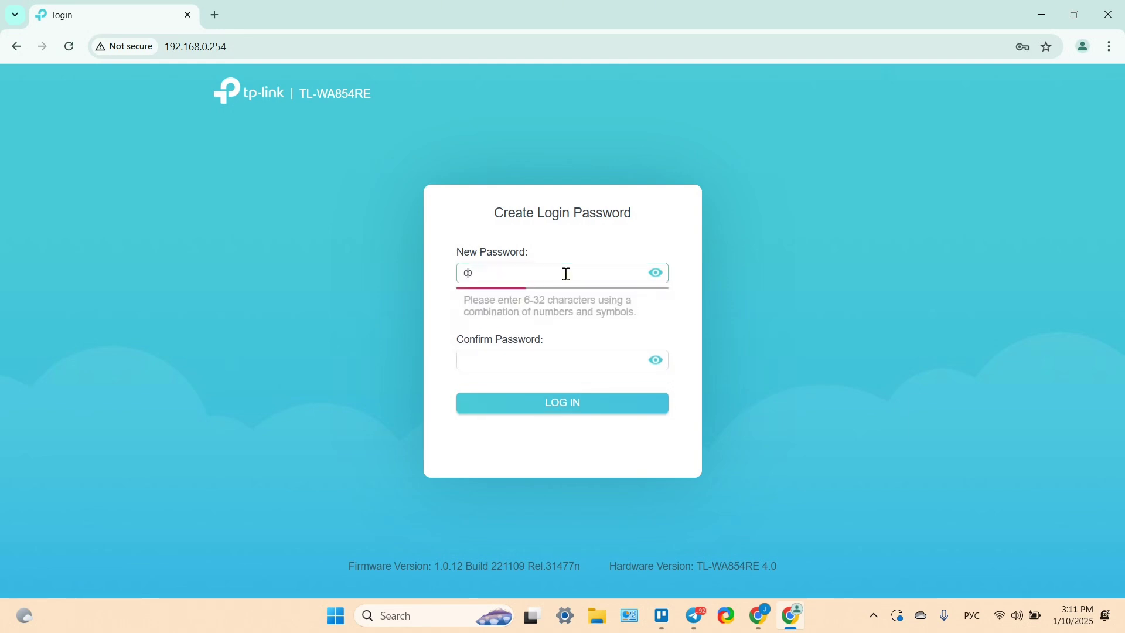
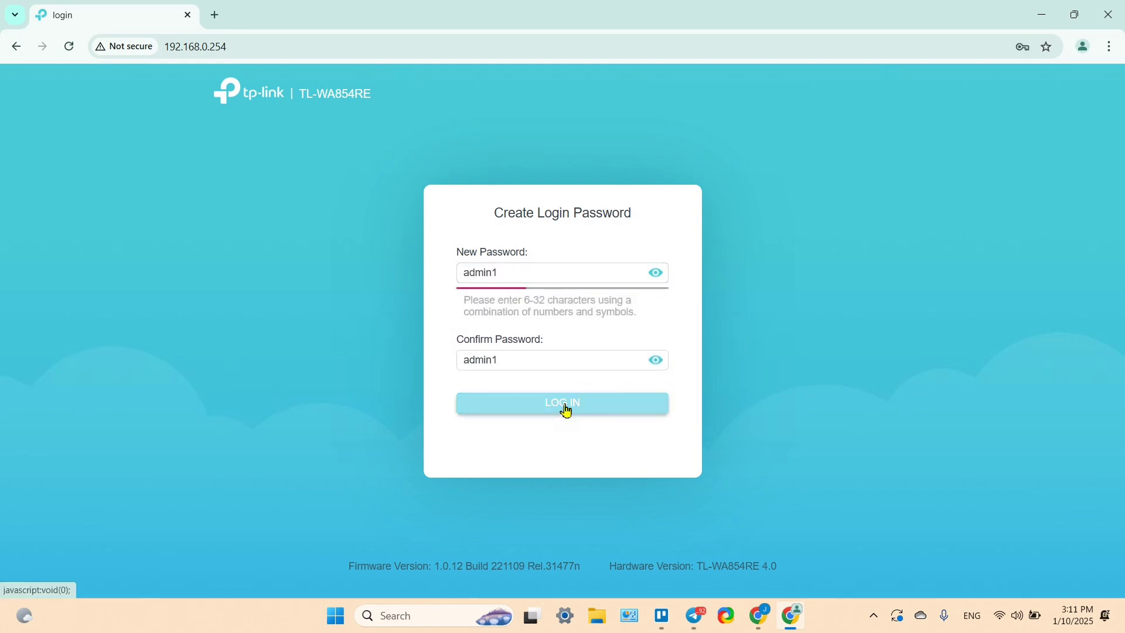
pyautogui.click(567, 408)
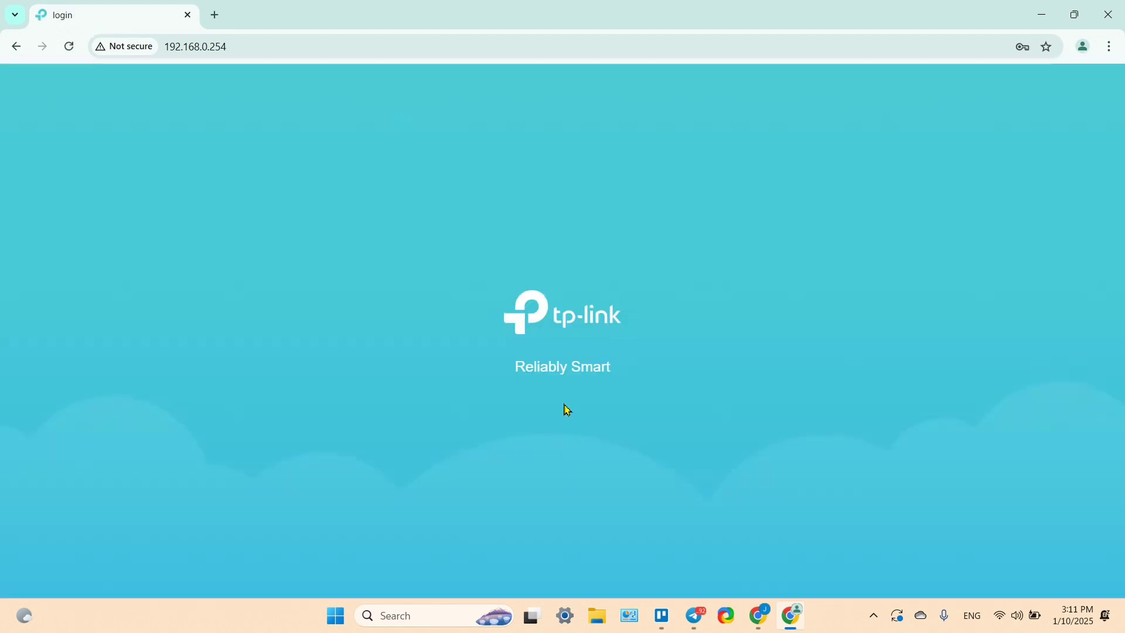
pyautogui.click(500, 291)
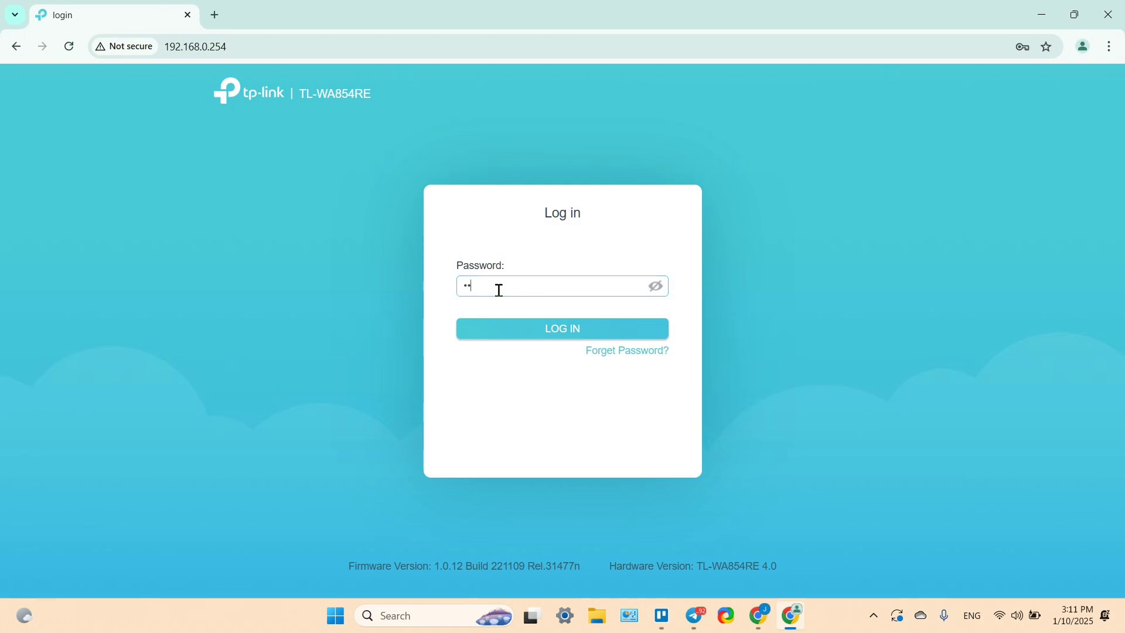
# - Log in, pick My Wi-Fi 2.4 GHz as the host network, enter its password, and confirm
pyautogui.click(606, 332)
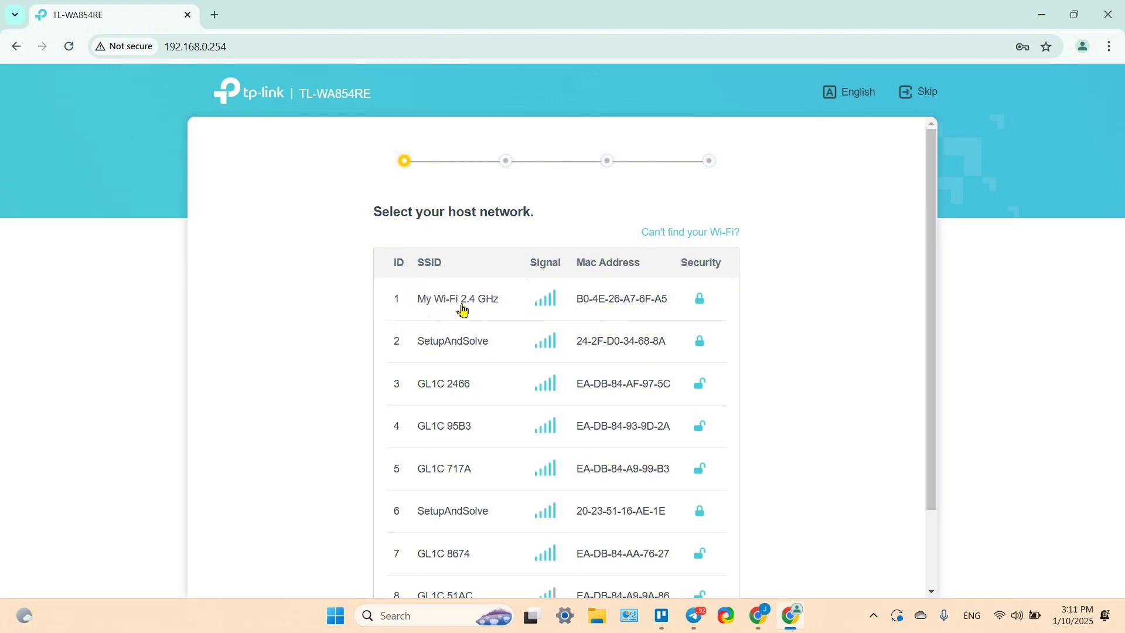
pyautogui.click(430, 311)
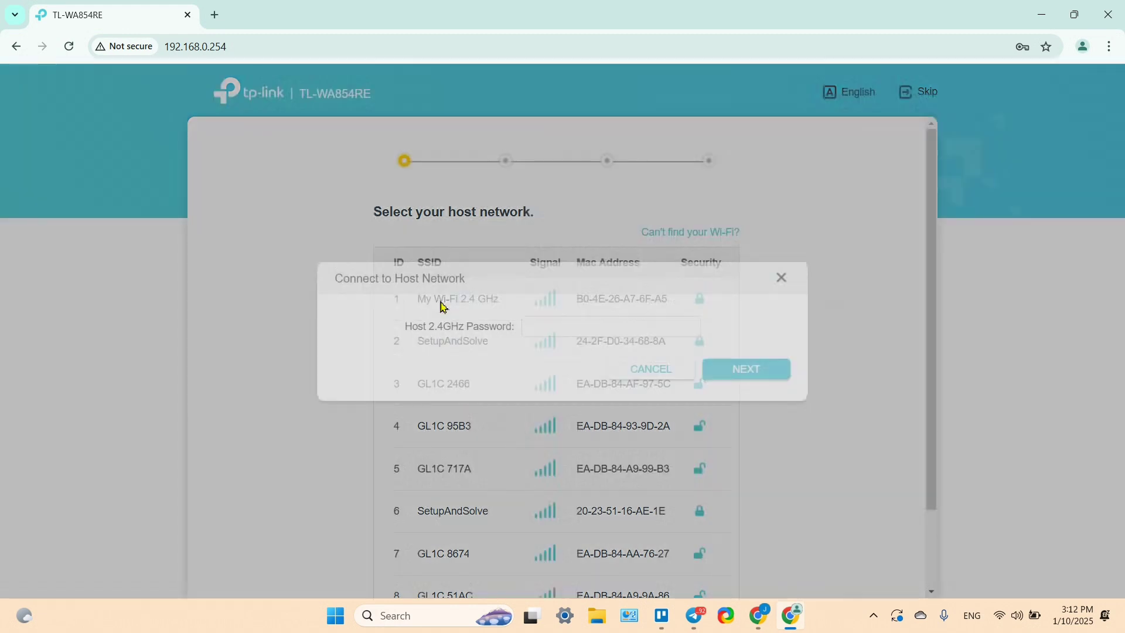
pyautogui.click(571, 329)
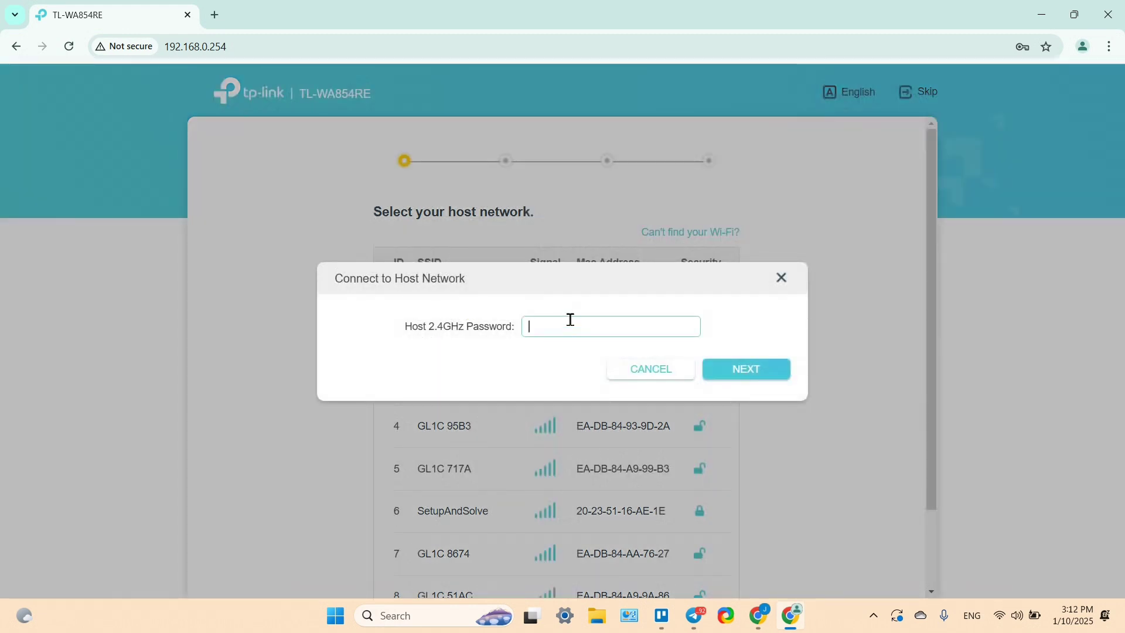
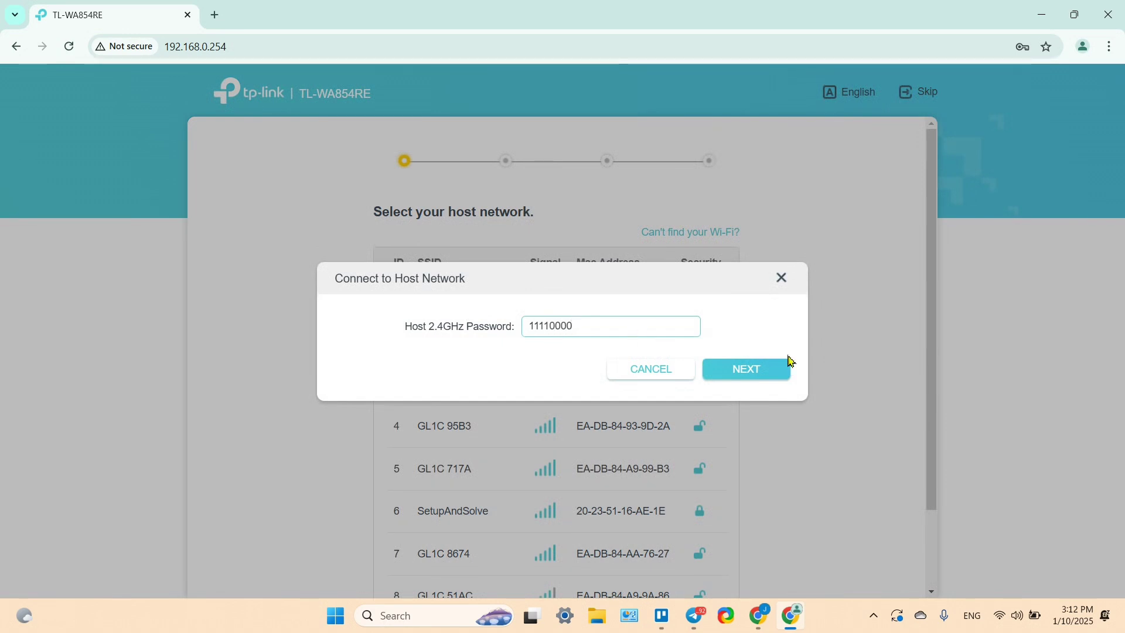
pyautogui.click(753, 382)
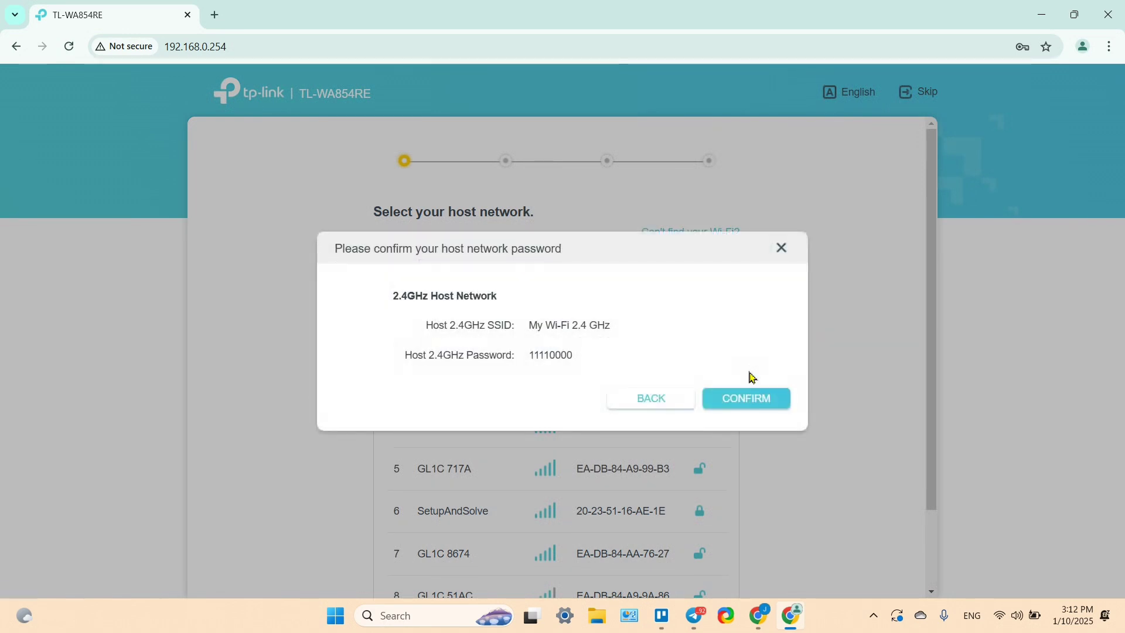
pyautogui.click(749, 404)
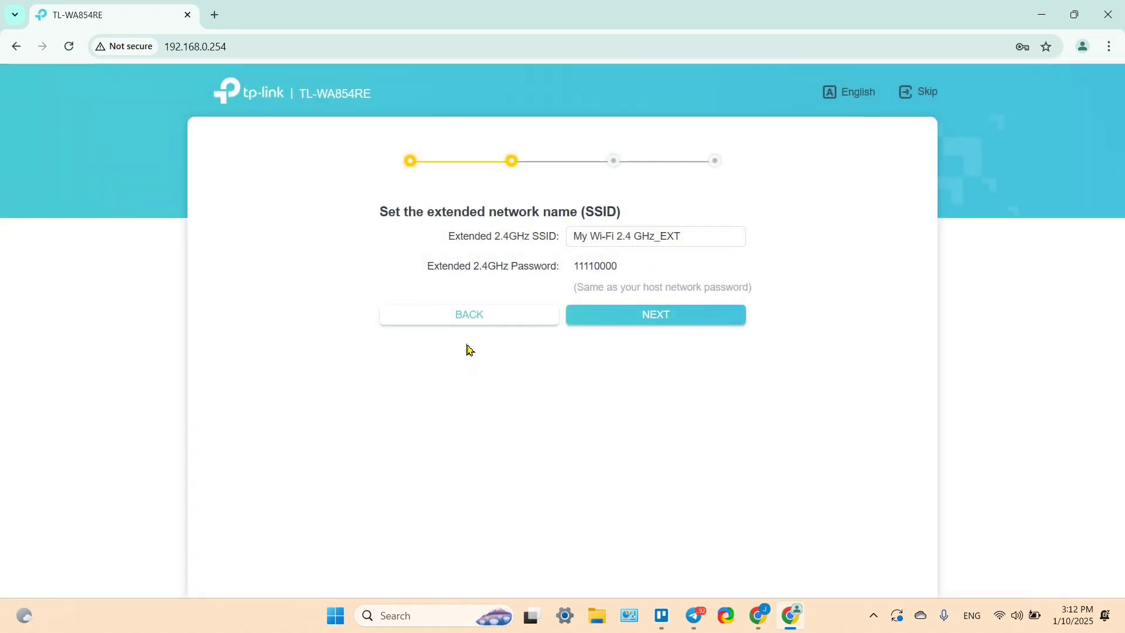
# - Rename the extended 2.4GHz SSID to 'Extended Network' and apply the settings
pyautogui.click(618, 240)
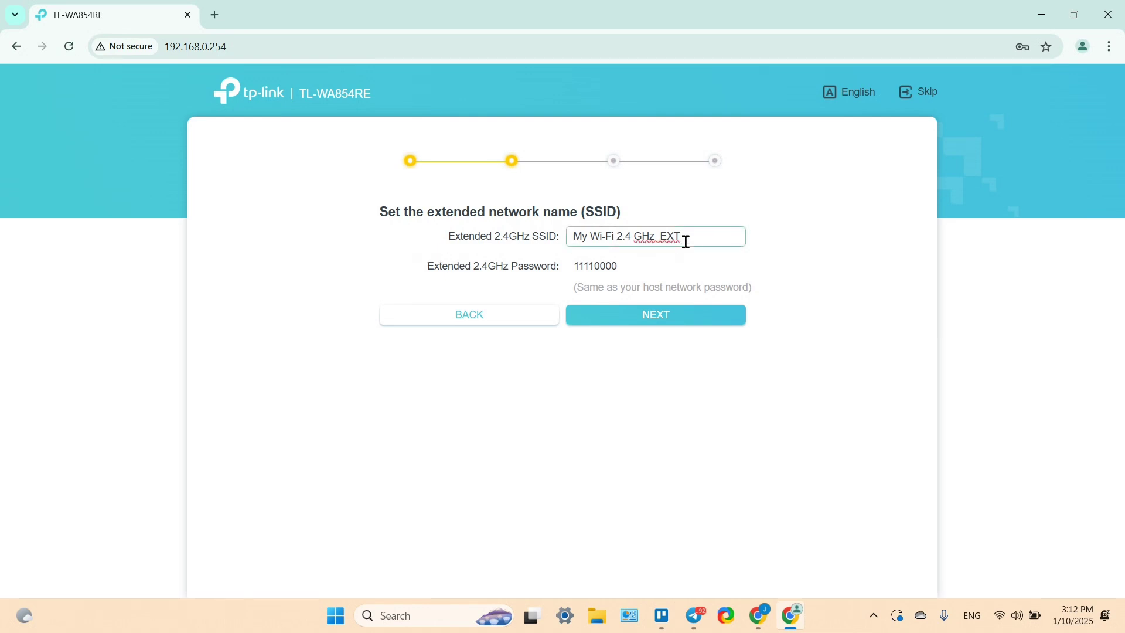
pyautogui.tripleClick(687, 242)
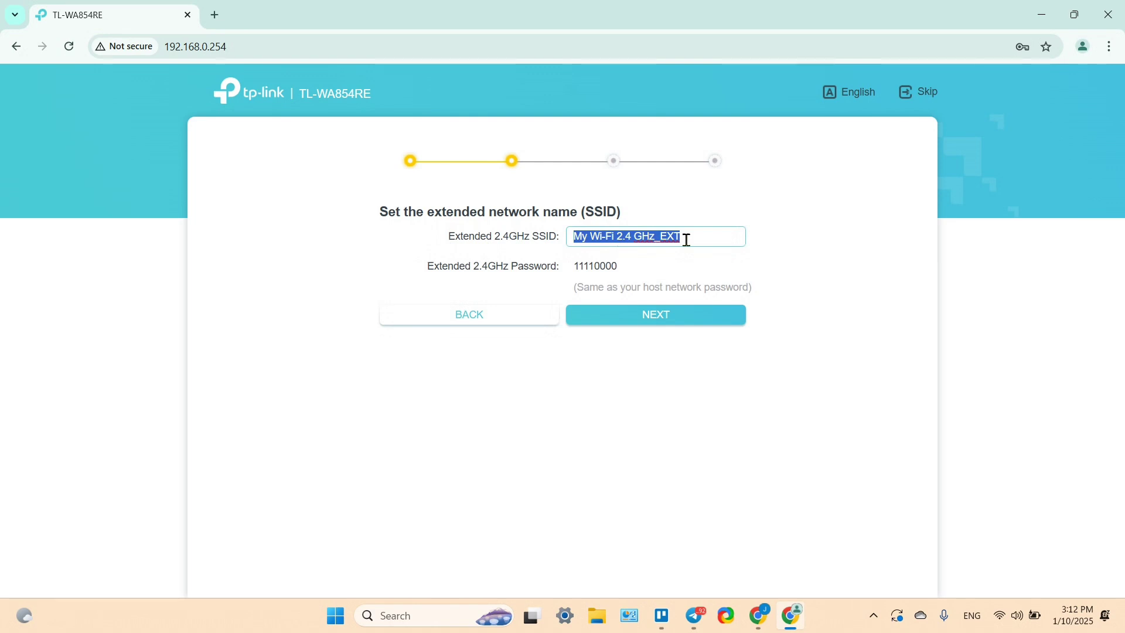
pyautogui.write('Ex')
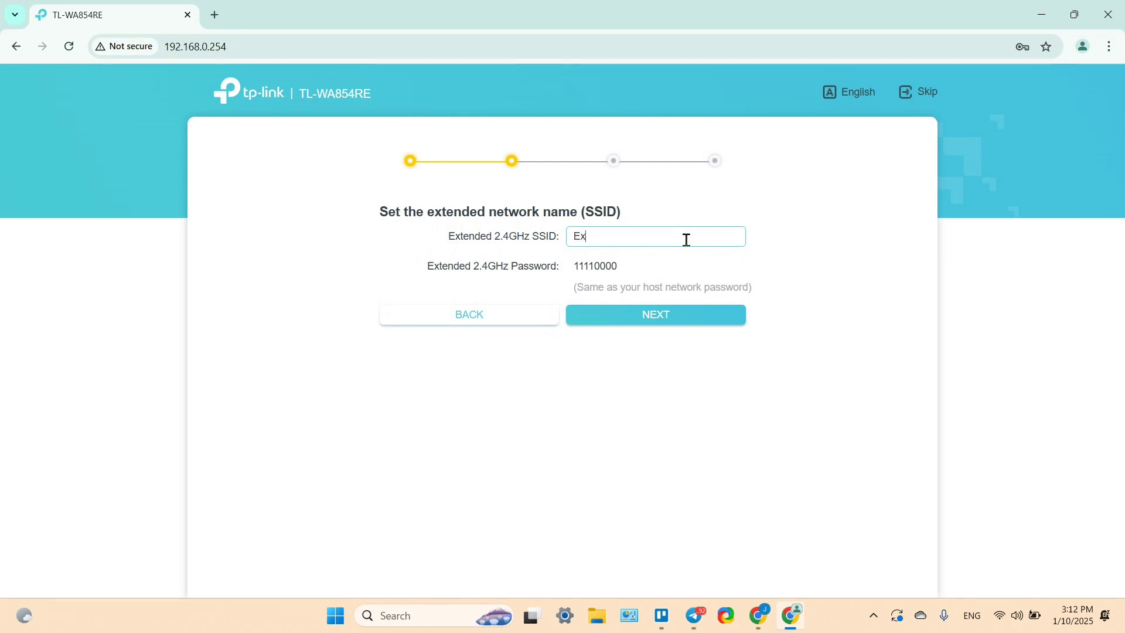
pyautogui.write('tended Network')
pyautogui.click(664, 321)
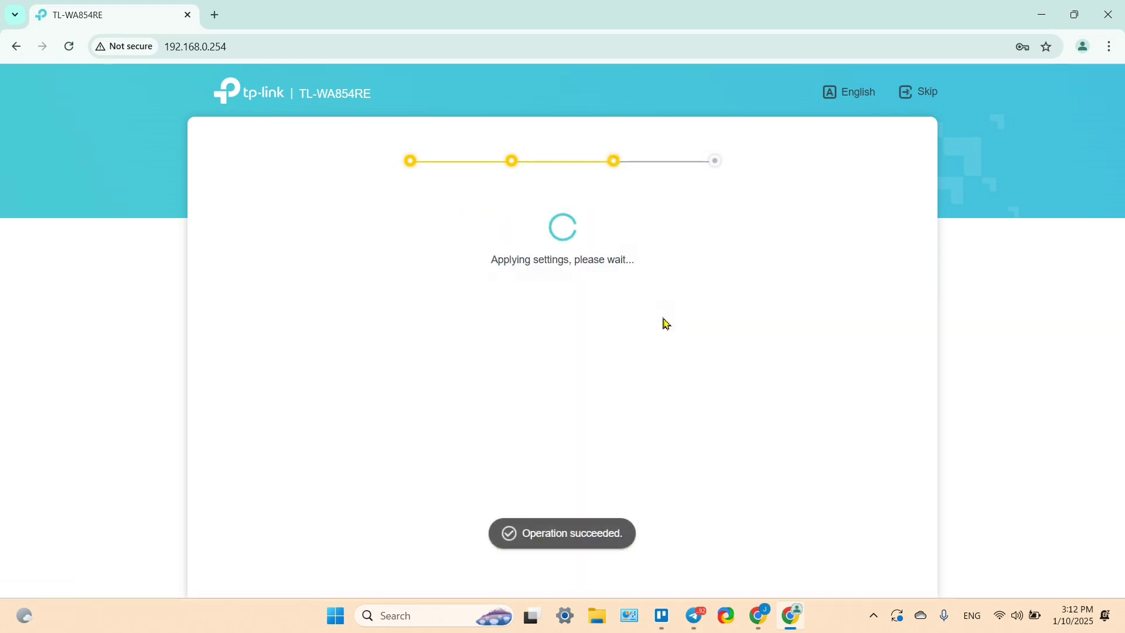
# - Acknowledge the relocation advice to reach the final step with the Extended Network QR code
pyautogui.moveTo(385, 215); pyautogui.dragTo(515, 266)
pyautogui.click(515, 267)
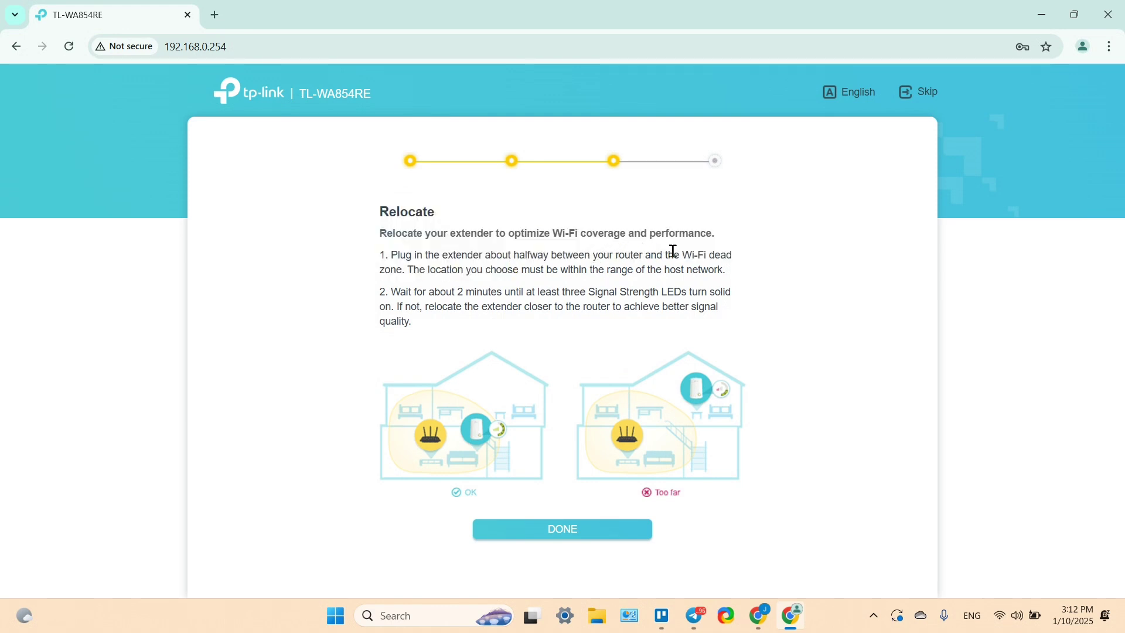
pyautogui.click(578, 531)
pyautogui.moveTo(399, 242); pyautogui.dragTo(768, 252)
pyautogui.click(768, 253)
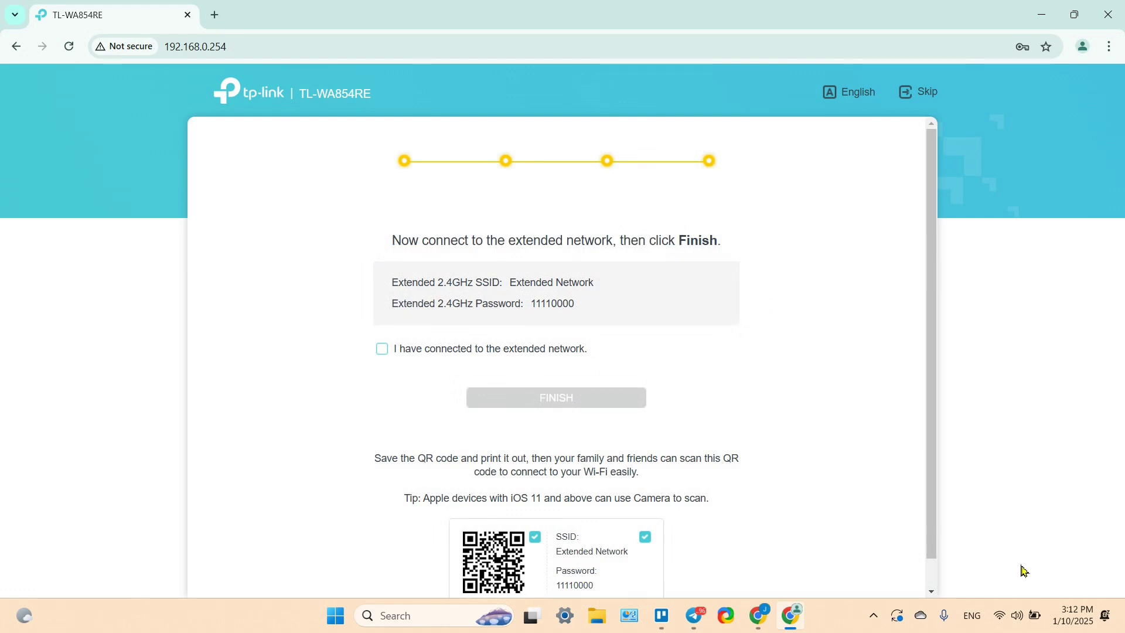
# - Connect the PC to Extended Network in Windows quick settings, entering its security key
pyautogui.click(1002, 615)
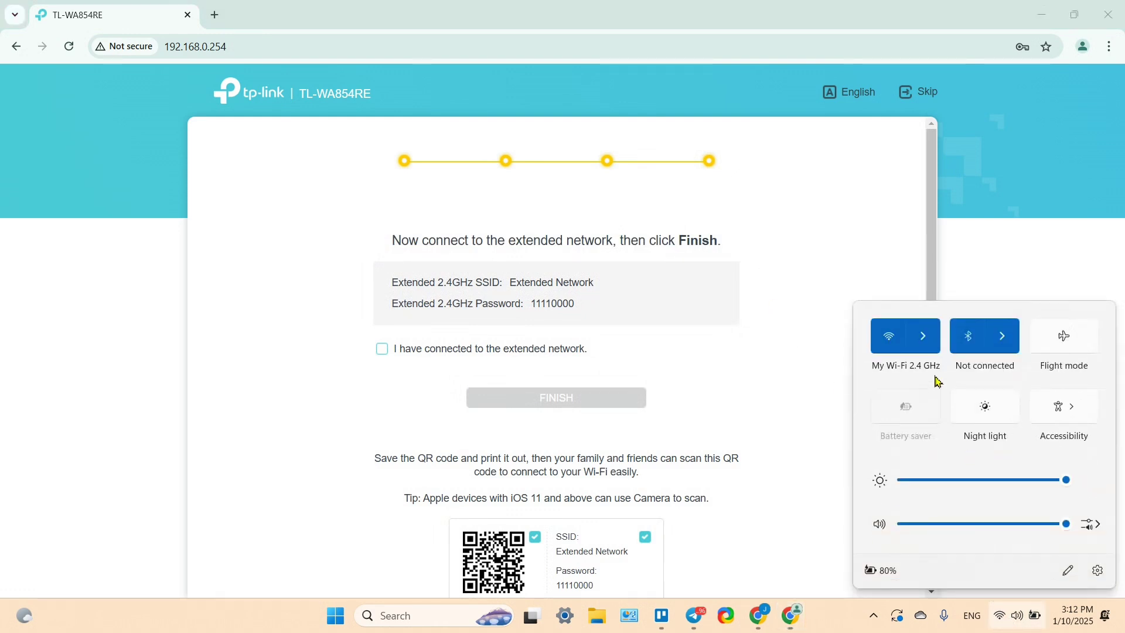
pyautogui.click(924, 334)
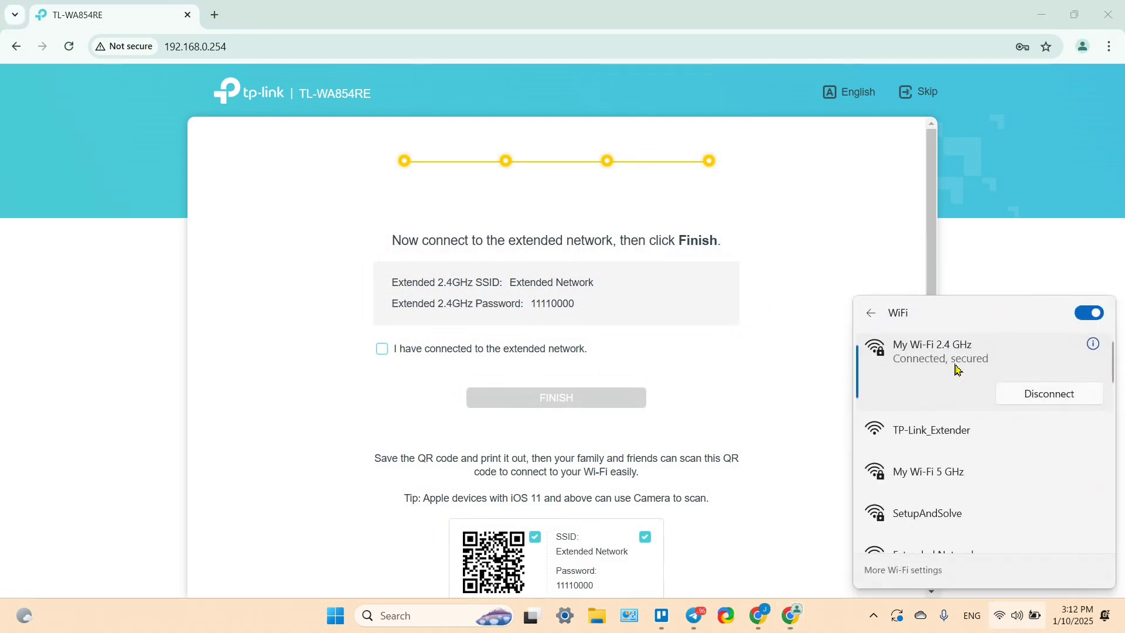
pyautogui.scroll(-2, 962, 395)
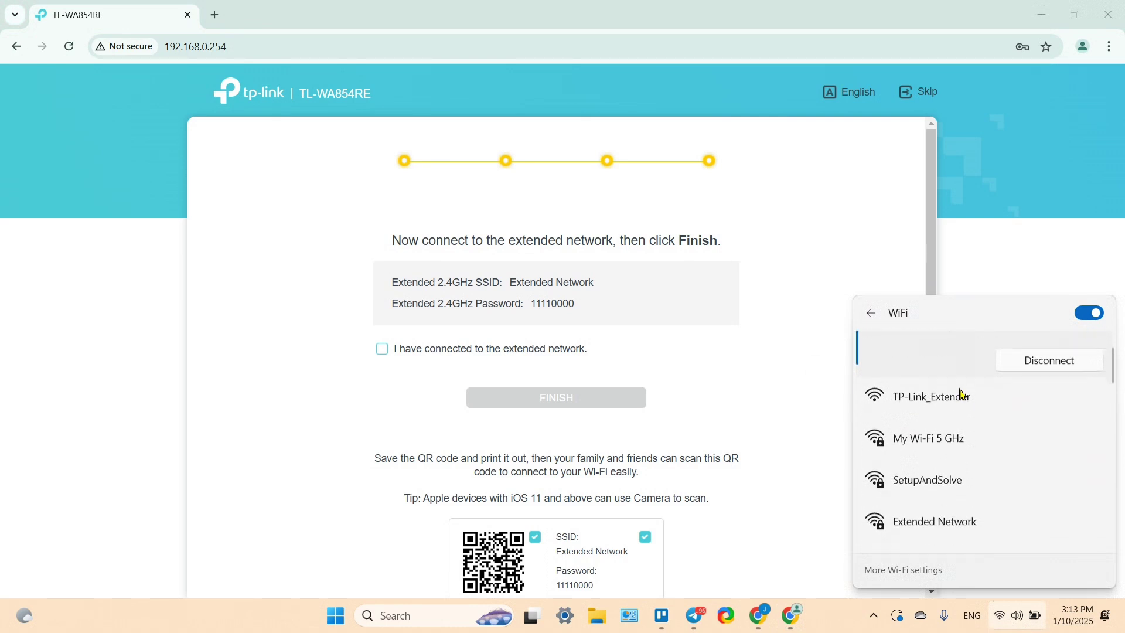
pyautogui.click(932, 495)
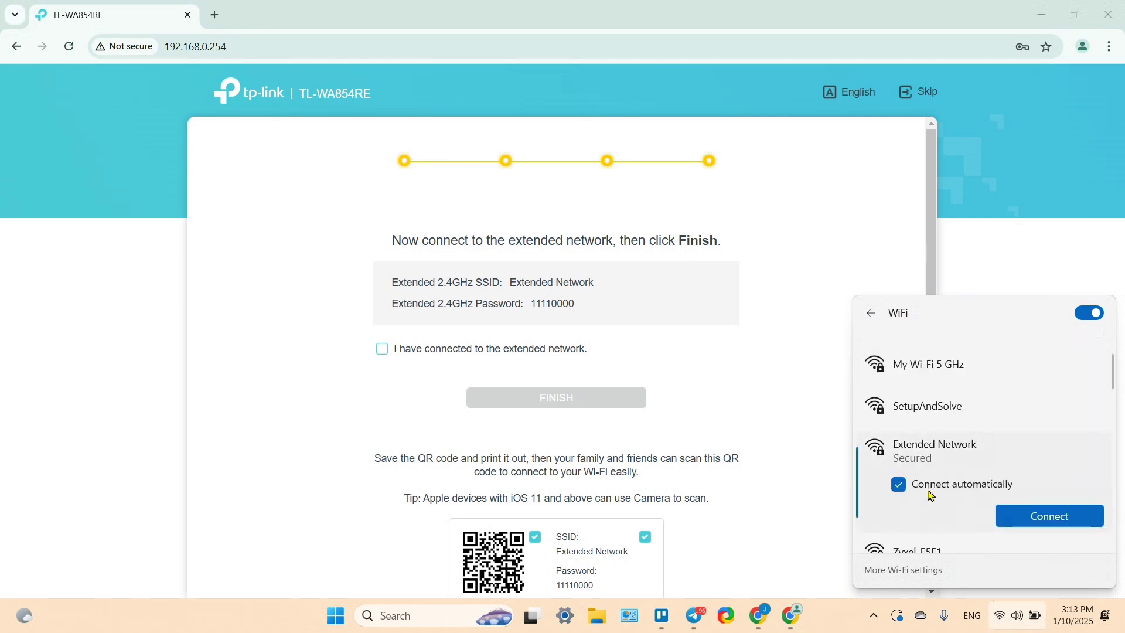
pyautogui.click(1049, 517)
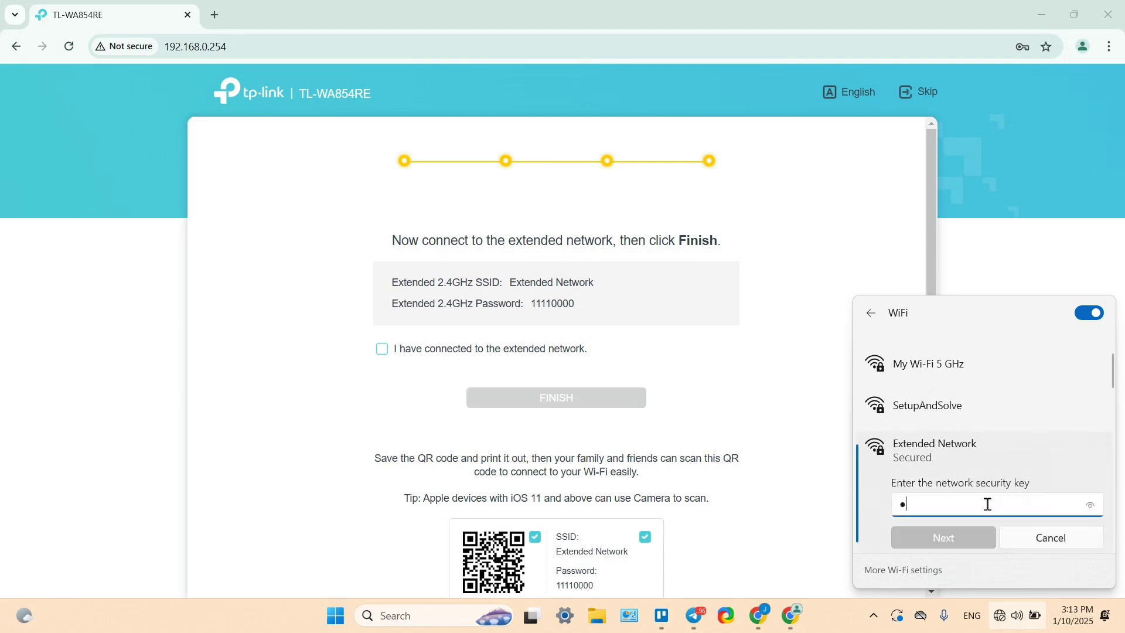
pyautogui.click(1092, 507)
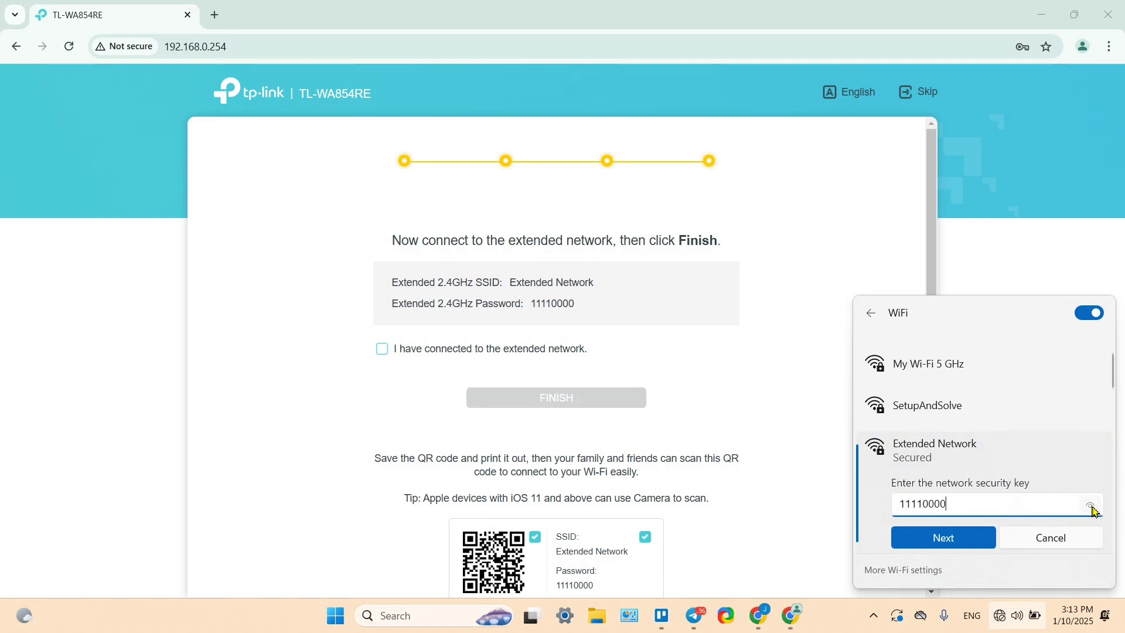
pyautogui.click(945, 540)
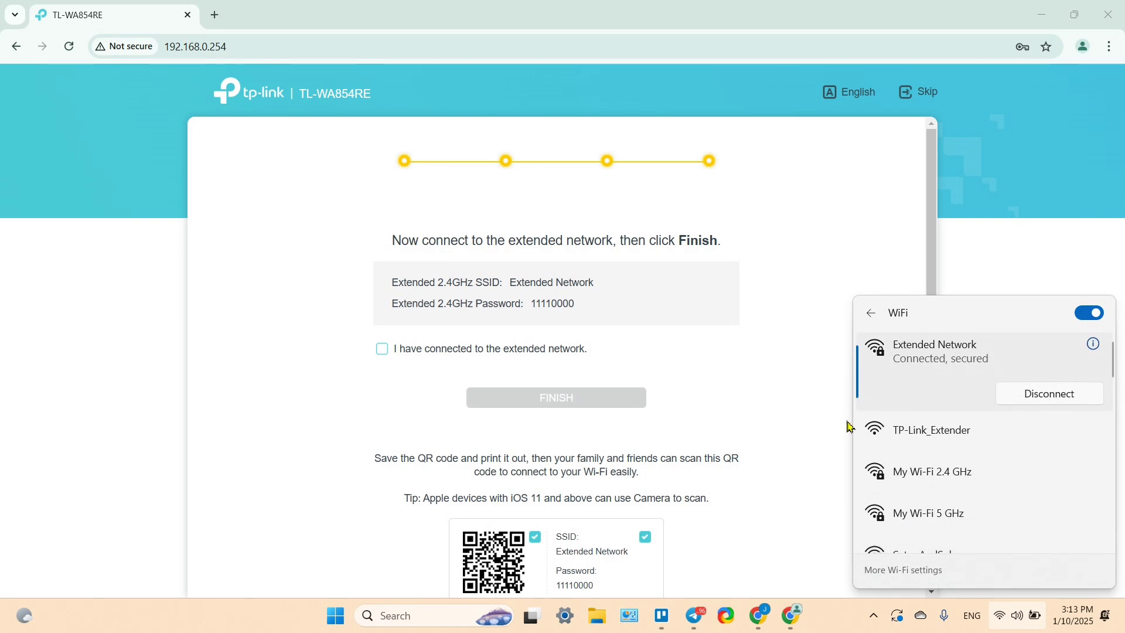
pyautogui.click(763, 356)
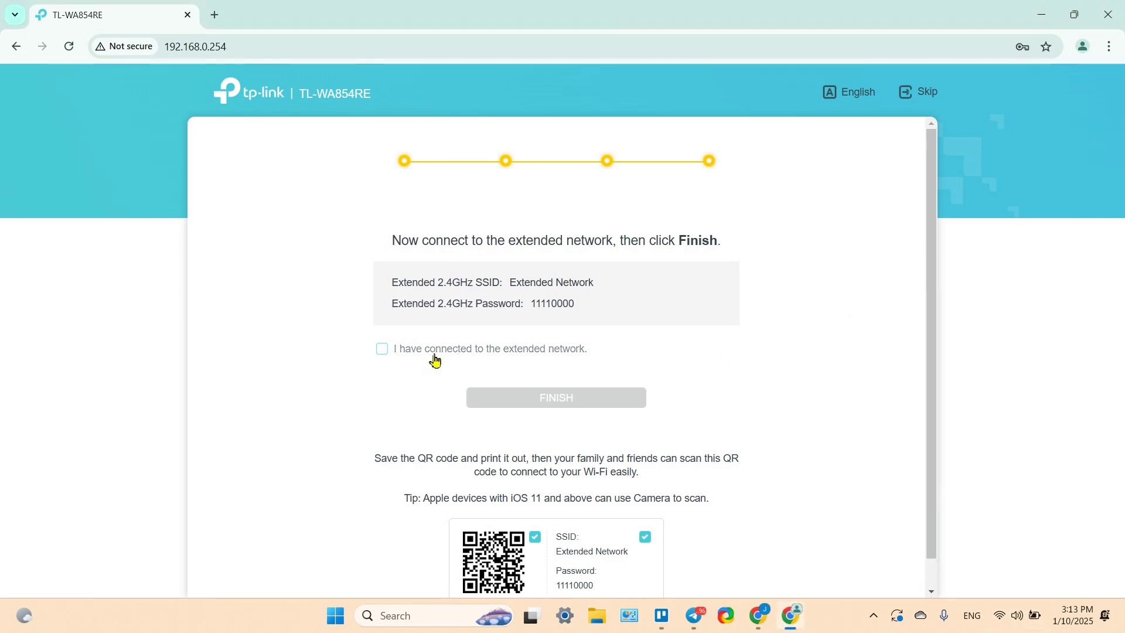
# - Tick 'I have connected to the extended network' and finish the setup wizard
pyautogui.click(384, 353)
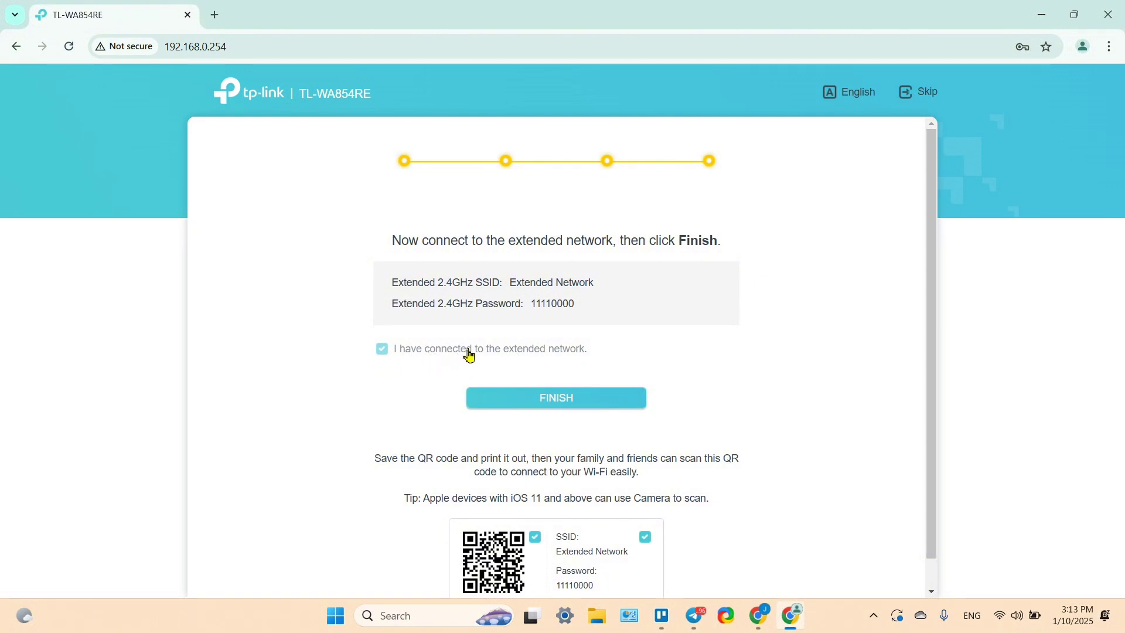
pyautogui.click(576, 403)
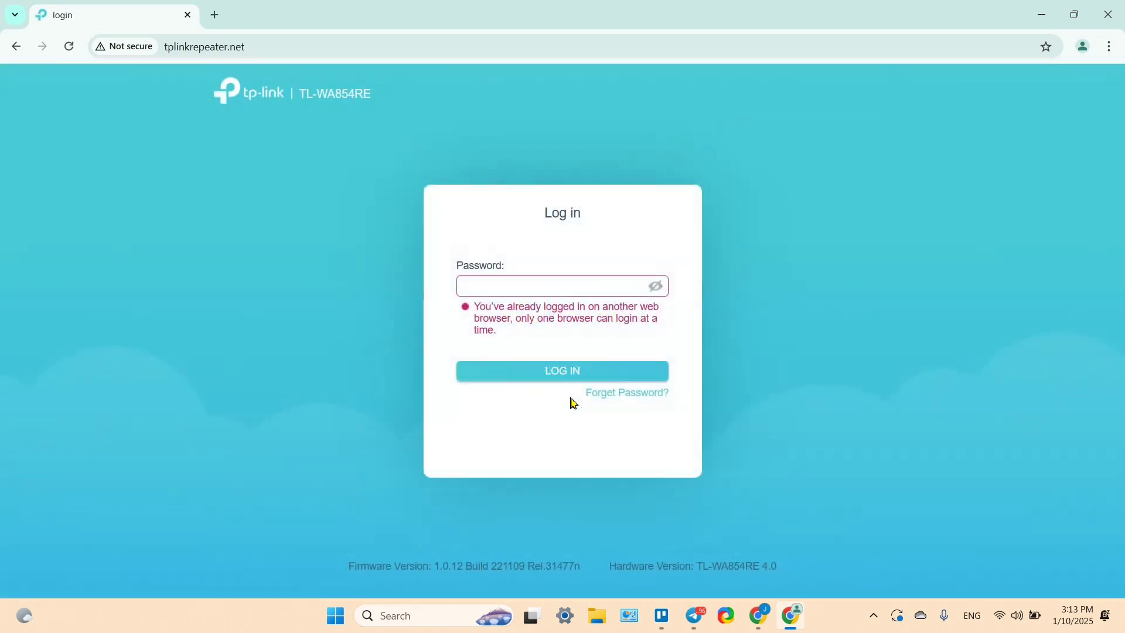
# - Log back into the extender with the admin password to show the Network Map
pyautogui.click(515, 293)
pyautogui.click(655, 287)
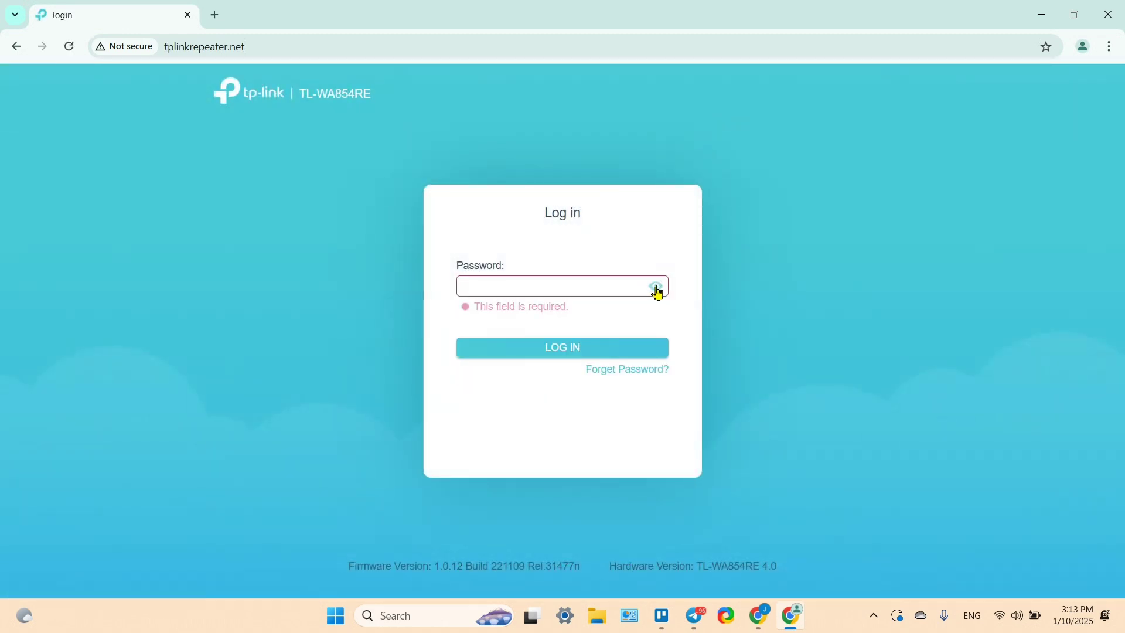
pyautogui.click(596, 289)
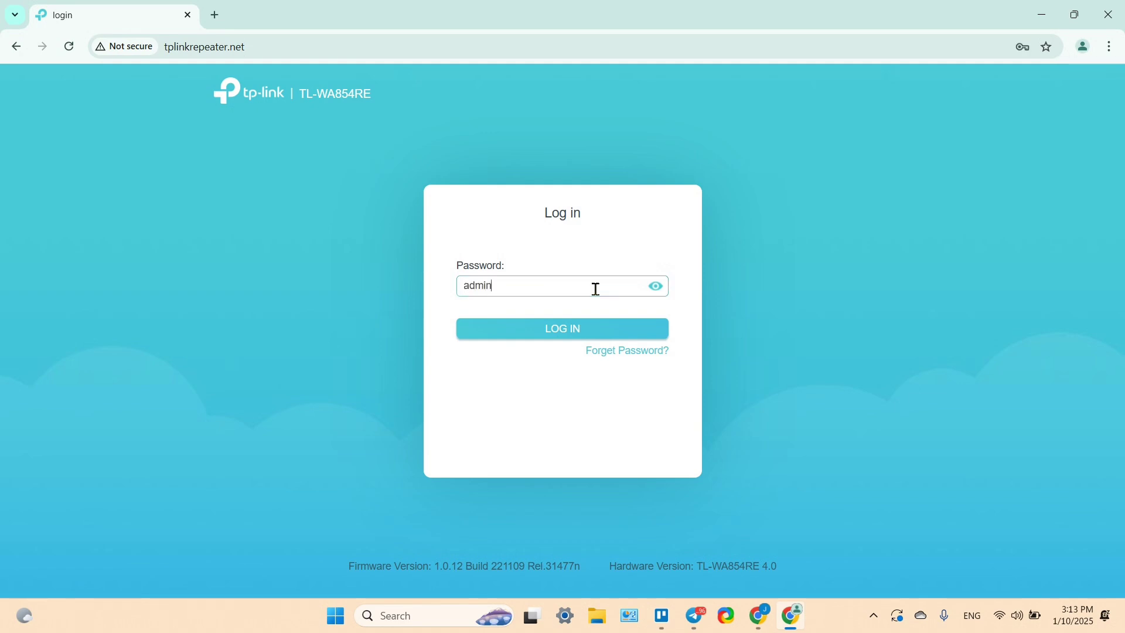
pyautogui.press('Return')
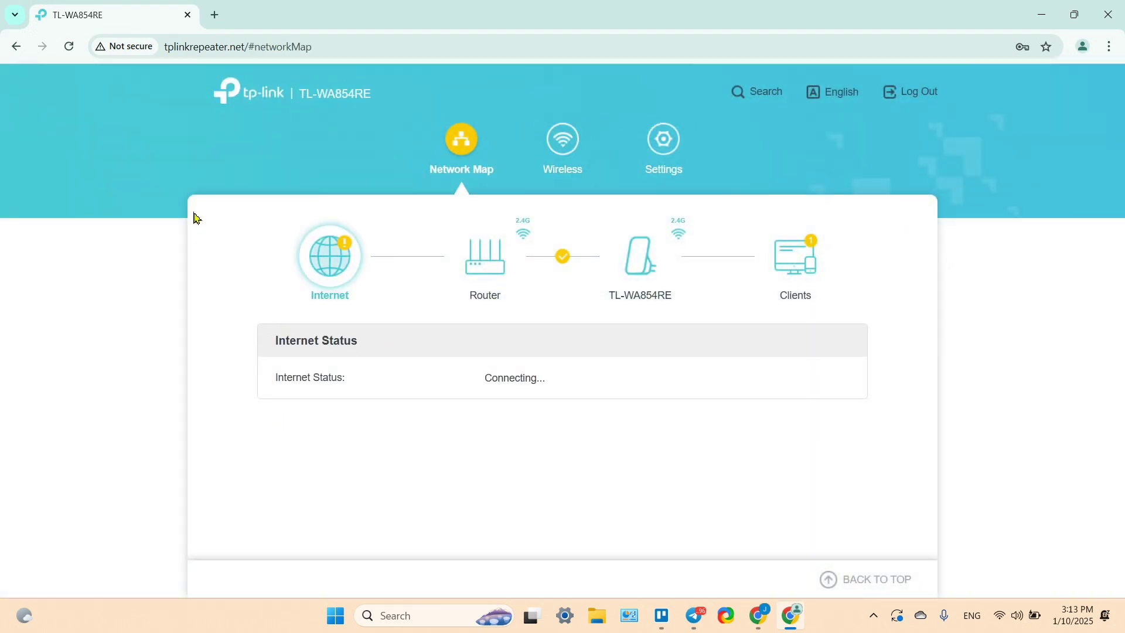
# - Check the tplinkrepeater.net address while the Network Map's Internet Status turns Connected
pyautogui.click(190, 52)
pyautogui.click(351, 52)
pyautogui.doubleClick(211, 50)
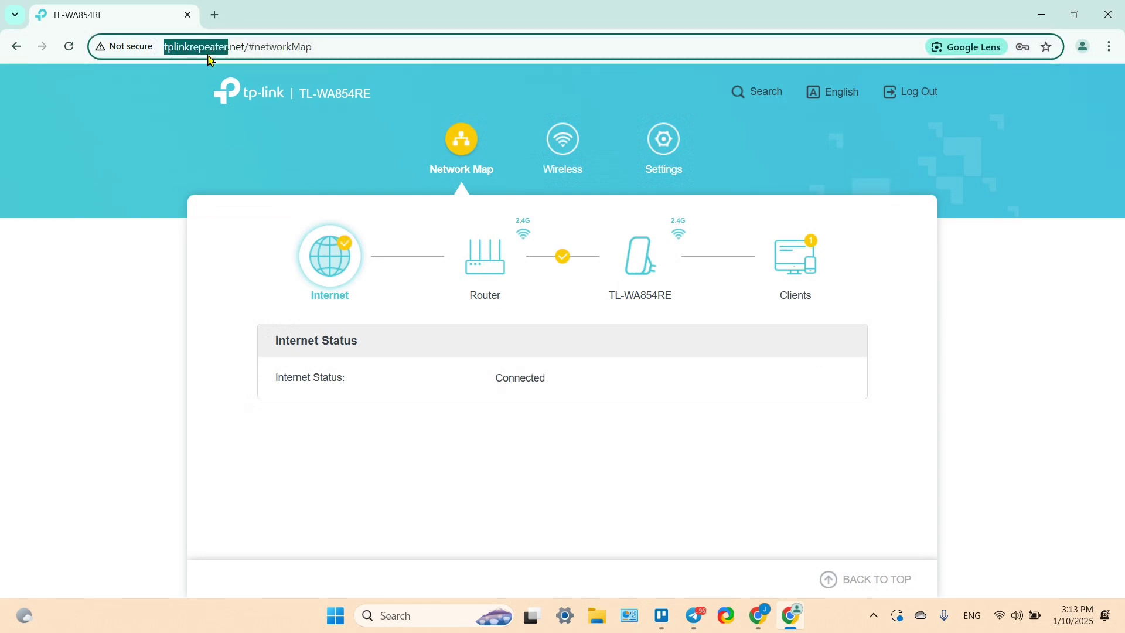
pyautogui.tripleClick(237, 51)
pyautogui.click(322, 48)
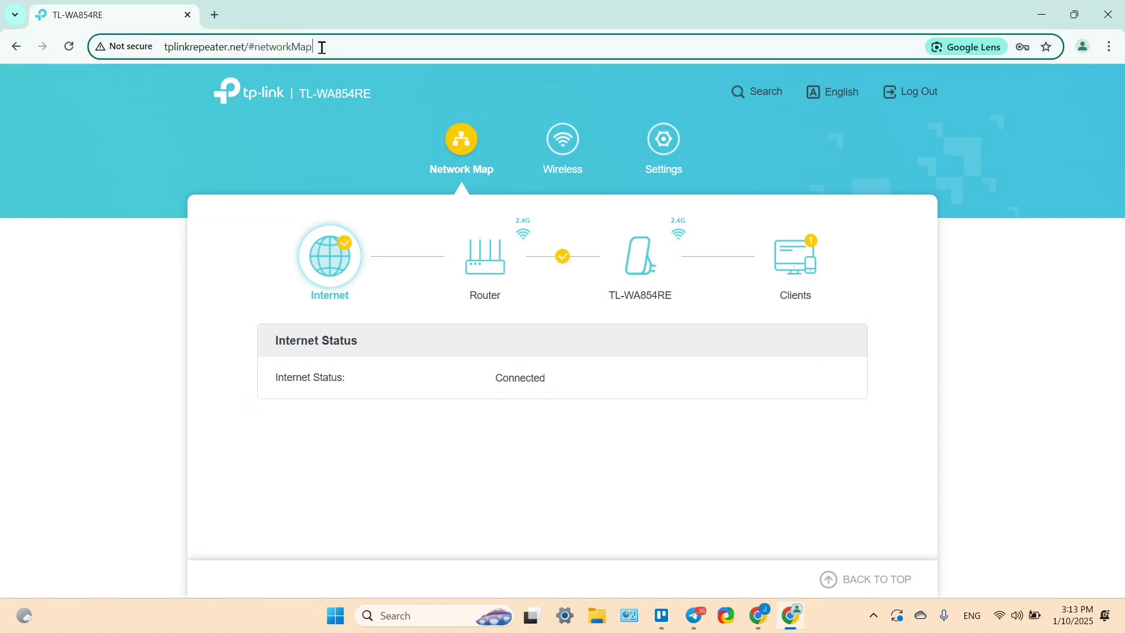